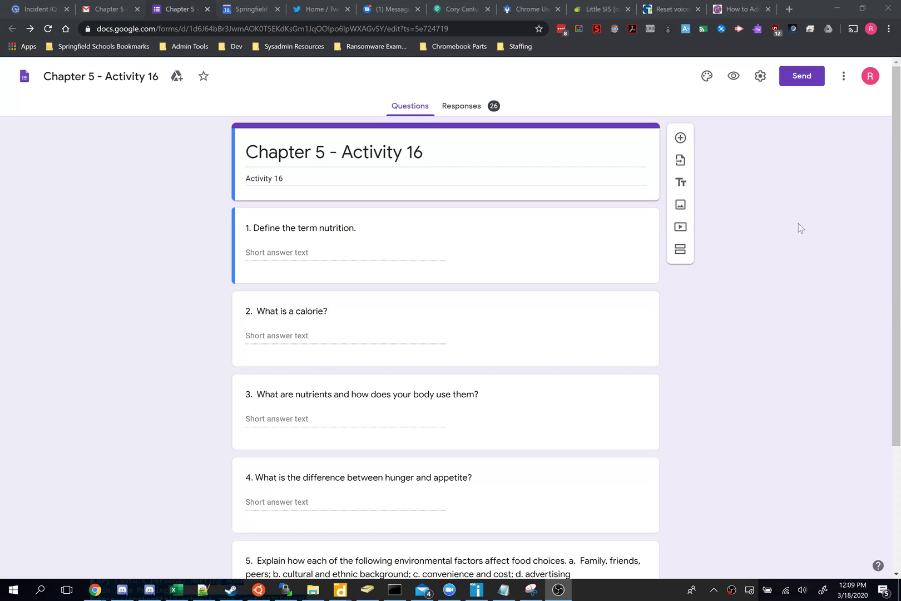
Step: Turn on email collection and response receipts set to Always in the form settings, and save
left_click(760, 83)
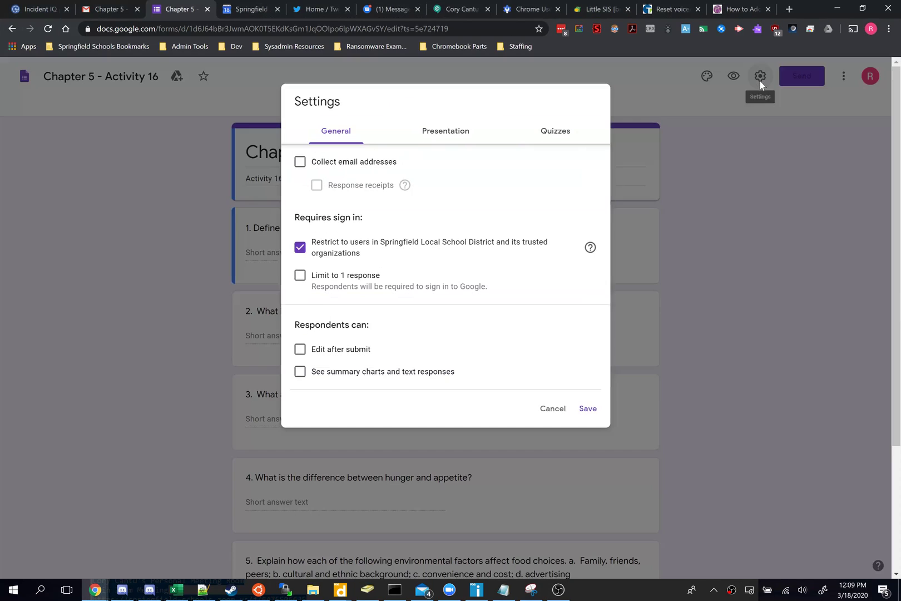
left_click(300, 162)
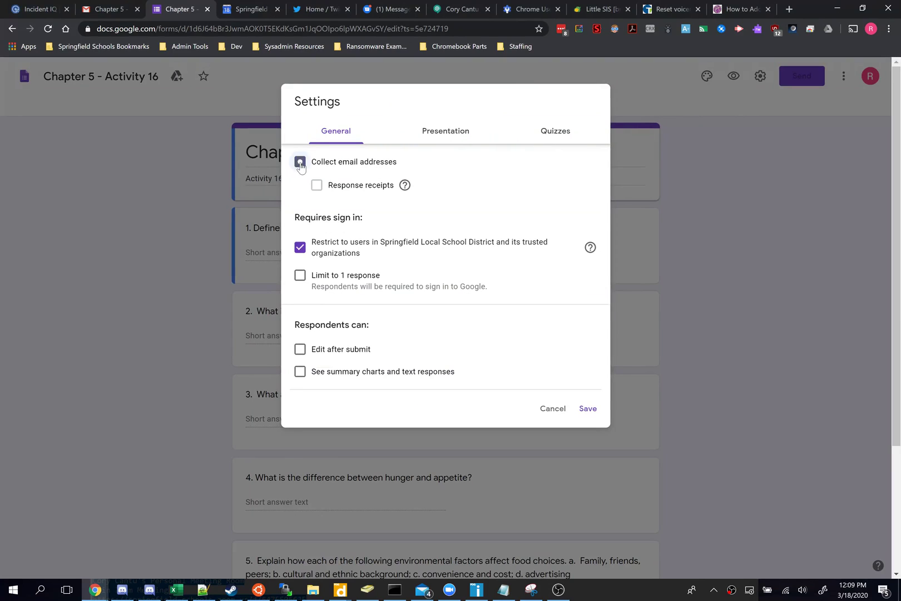
left_click(316, 186)
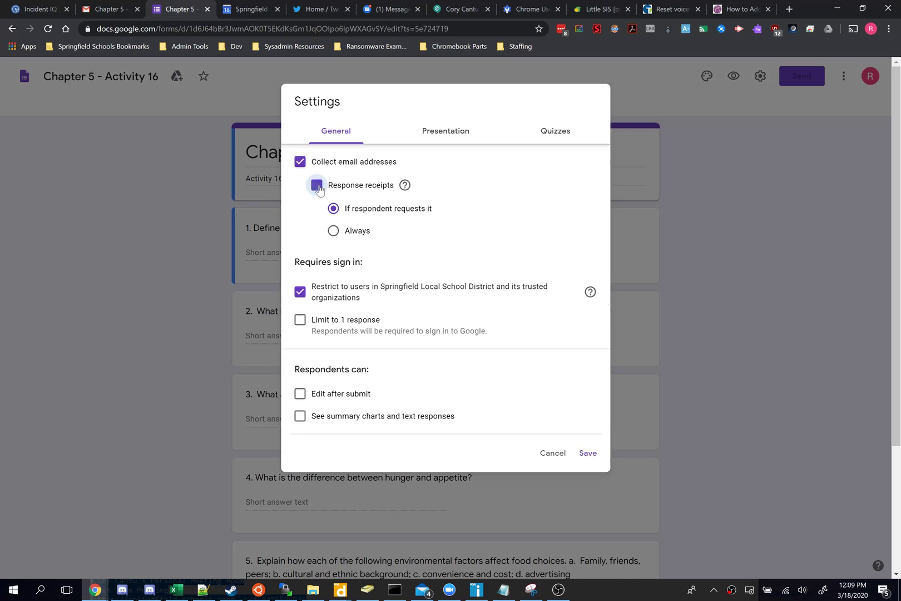
left_click(335, 232)
left_click(588, 454)
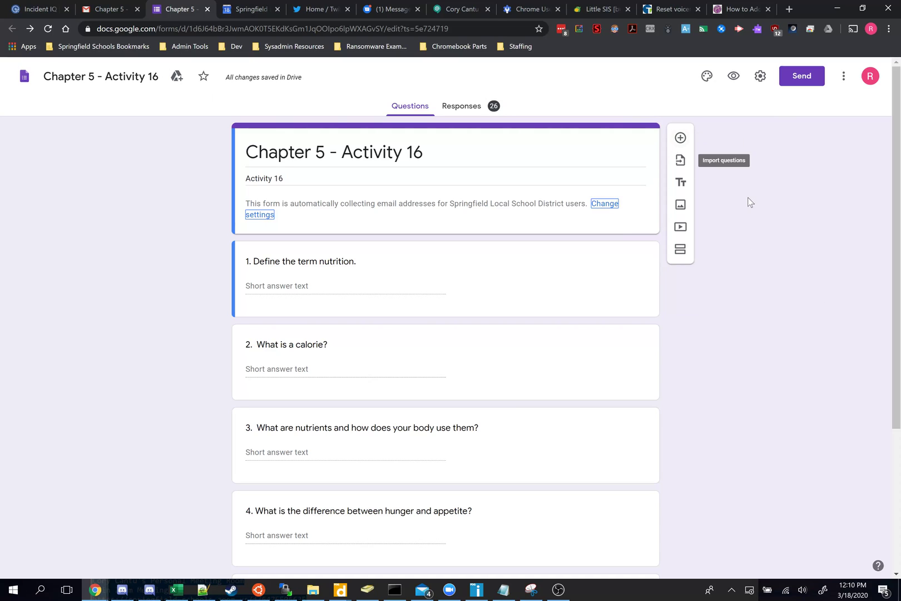
Step: Load the Google Classroom home page in a new browser tab
key("ctrl+t")
type("classo")
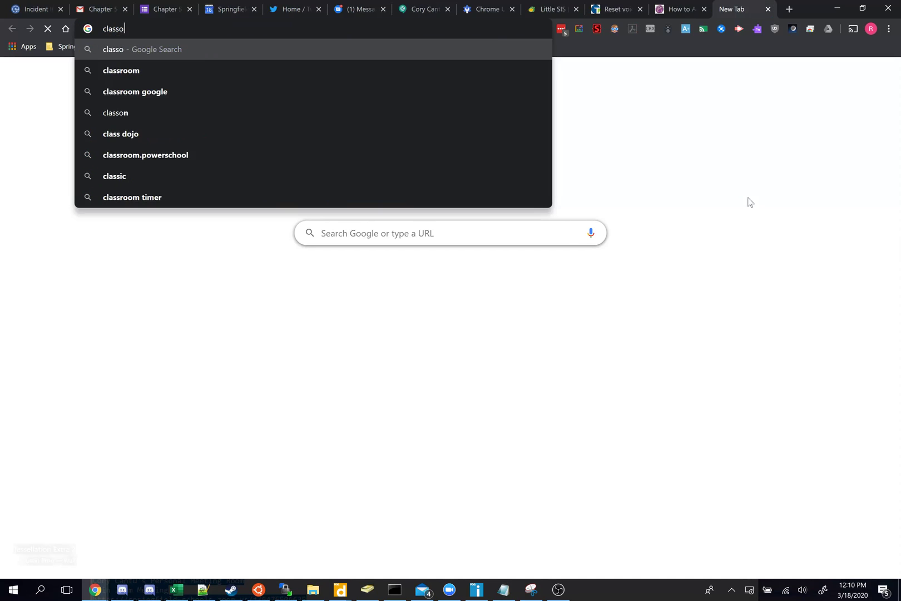
key("BackSpace")
type("roomg.goo")
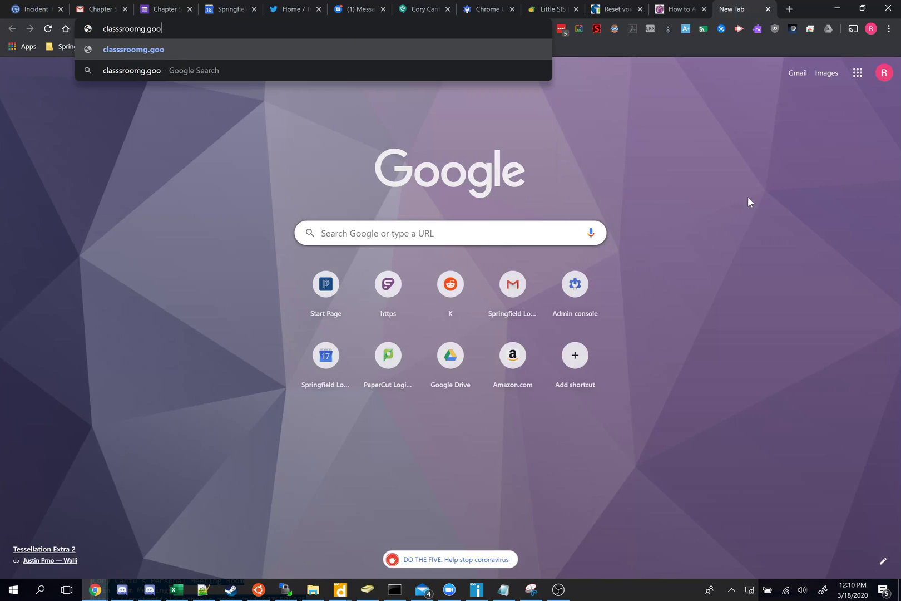
key("ctrl+a")
type("class")
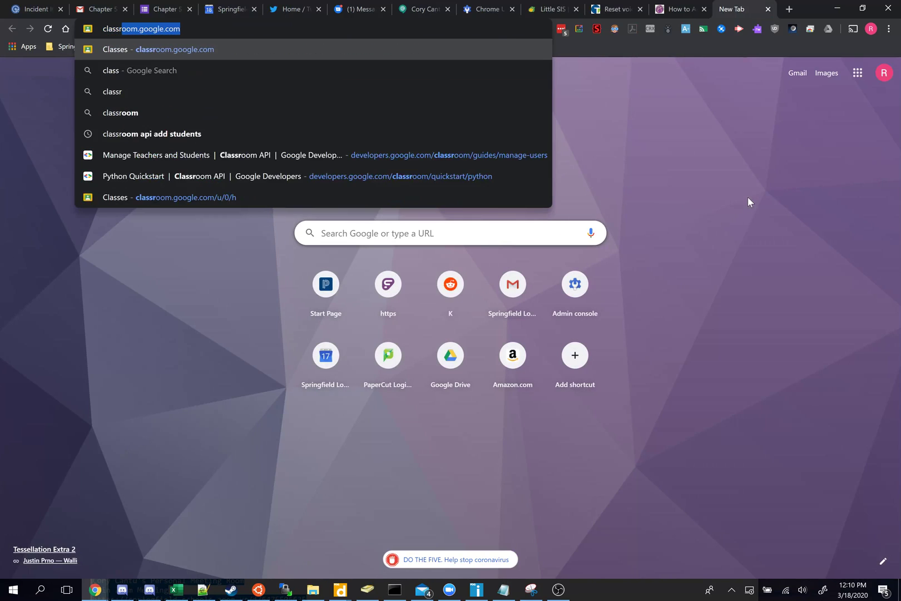
key("Return")
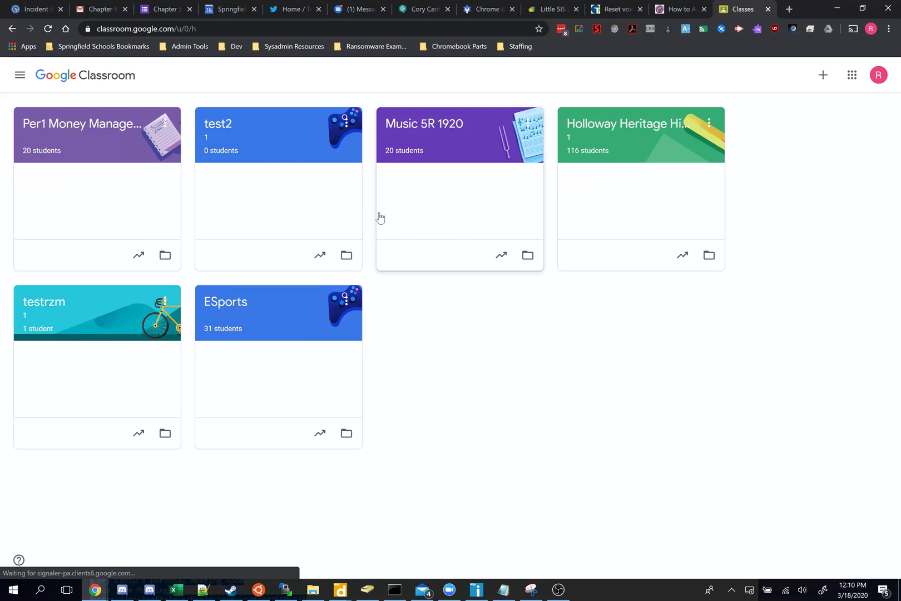
Step: Open the testrzm class's Classwork page and bring up the Create menu
left_click(56, 305)
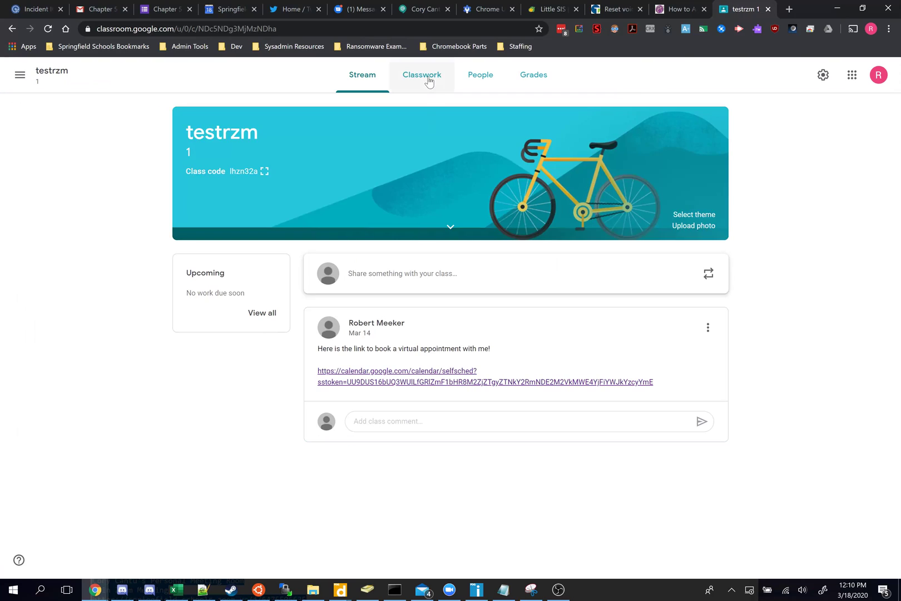
left_click(429, 80)
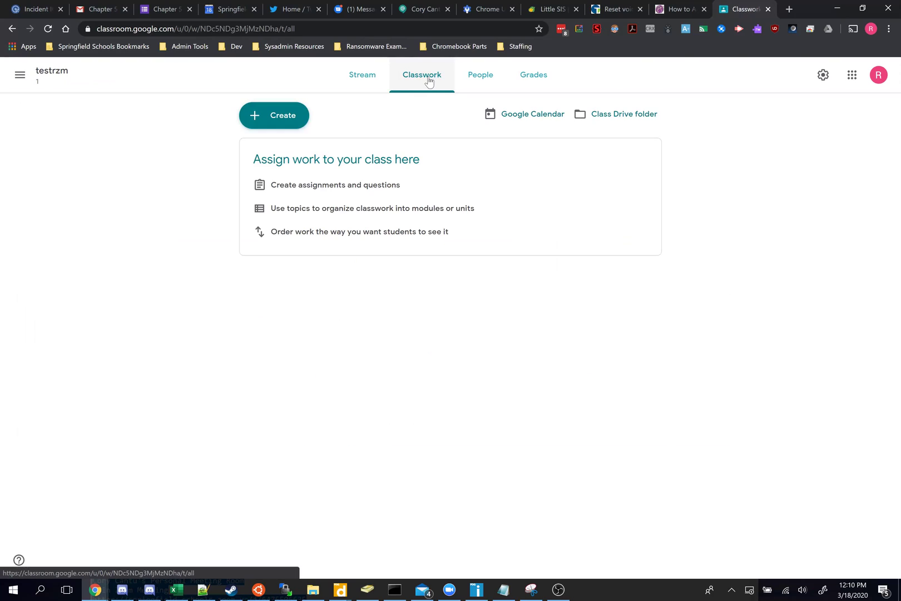
left_click(288, 123)
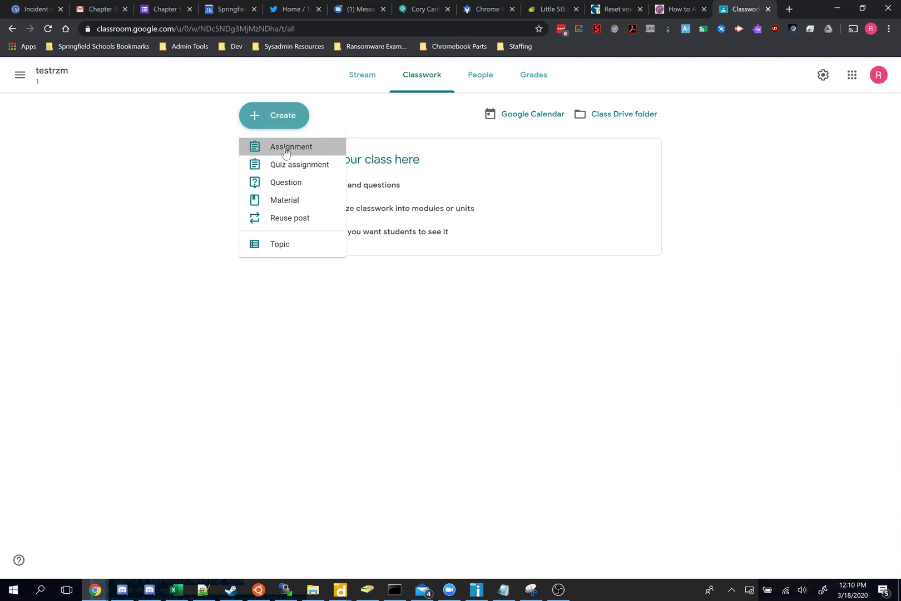
Step: Start a new assignment and attach the Chapter 5 - Activity 16 form from Google Drive
left_click(286, 149)
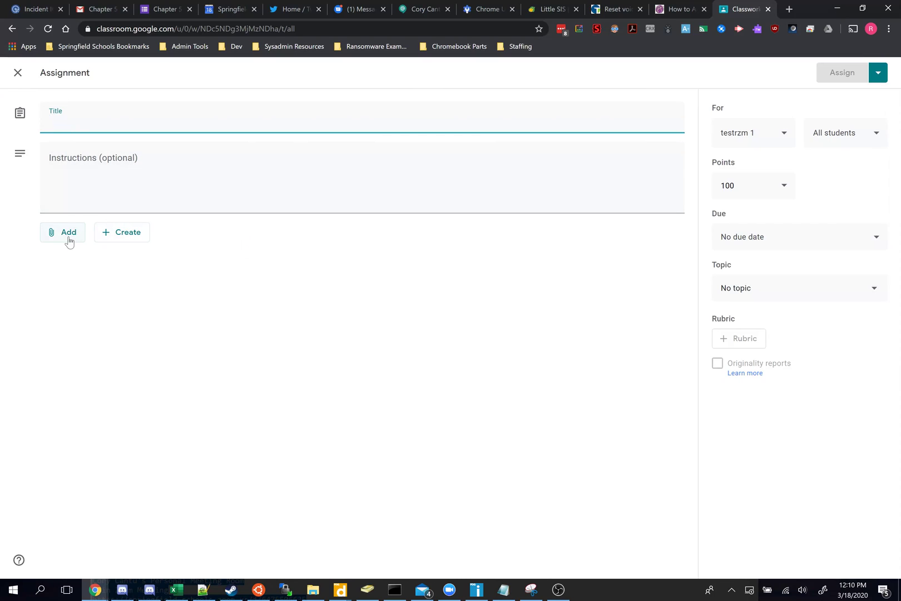
left_click(68, 238)
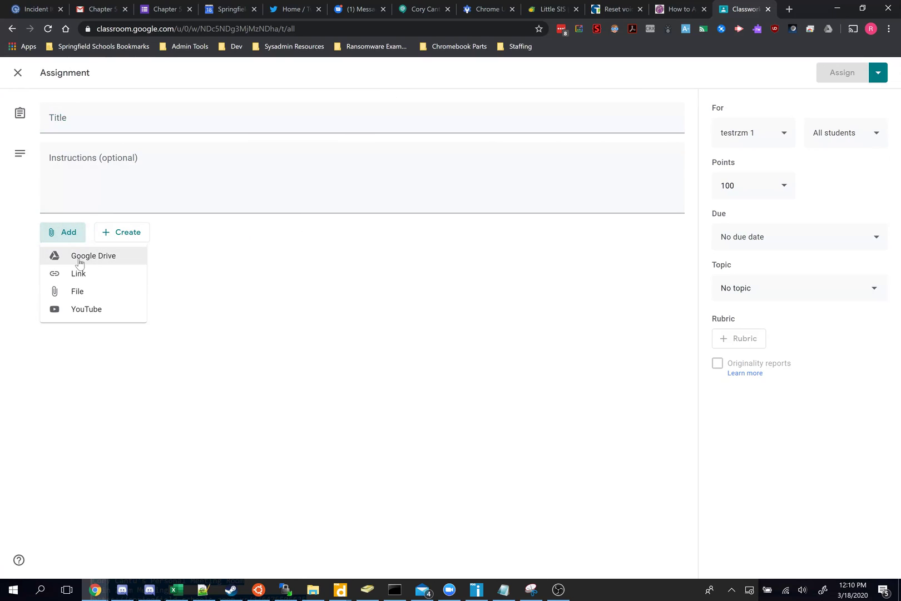
left_click(79, 262)
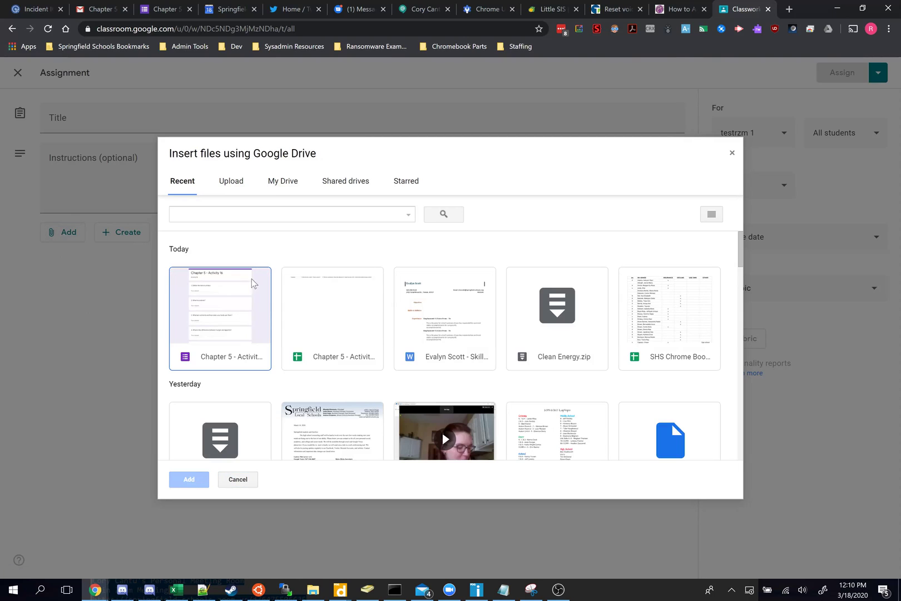
left_click(220, 328)
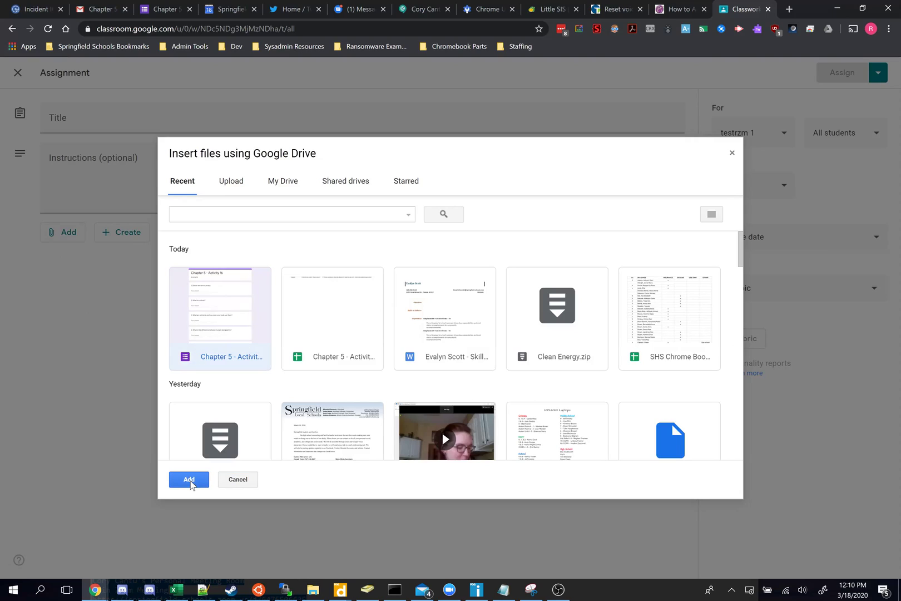
left_click(189, 479)
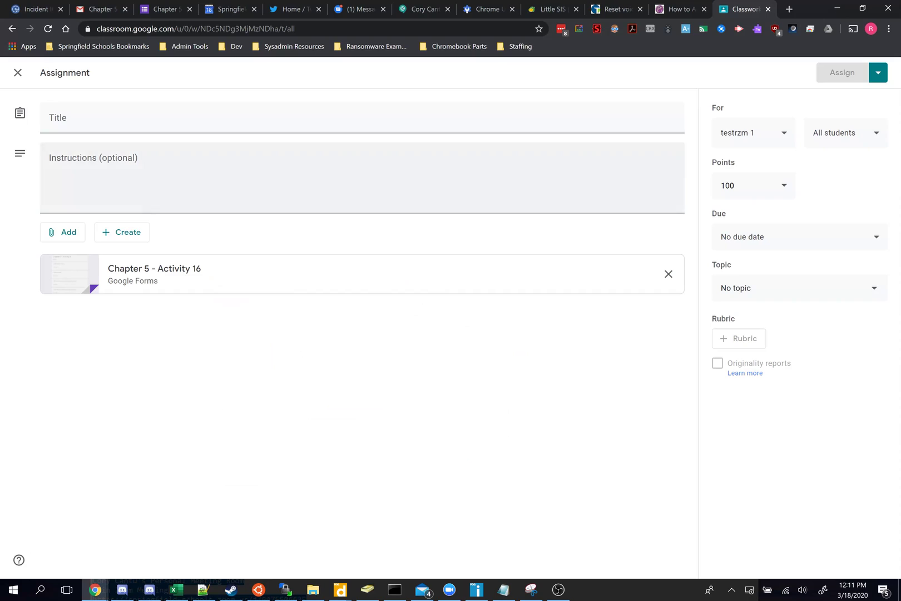
Step: Title the assignment 'Fill out this form', add instructions, assign it, then view People
left_click(89, 117)
type("Fill out this form")
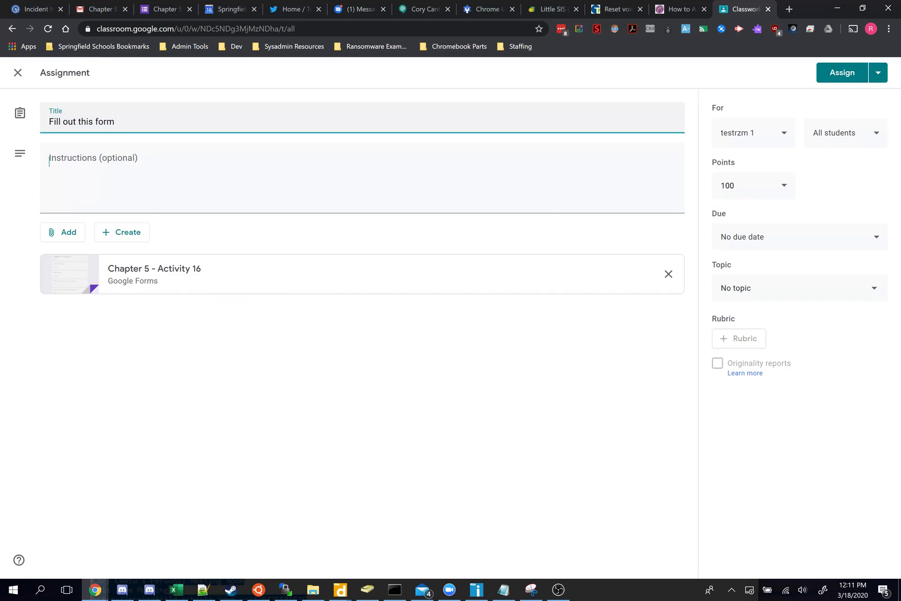
left_click(49, 161)
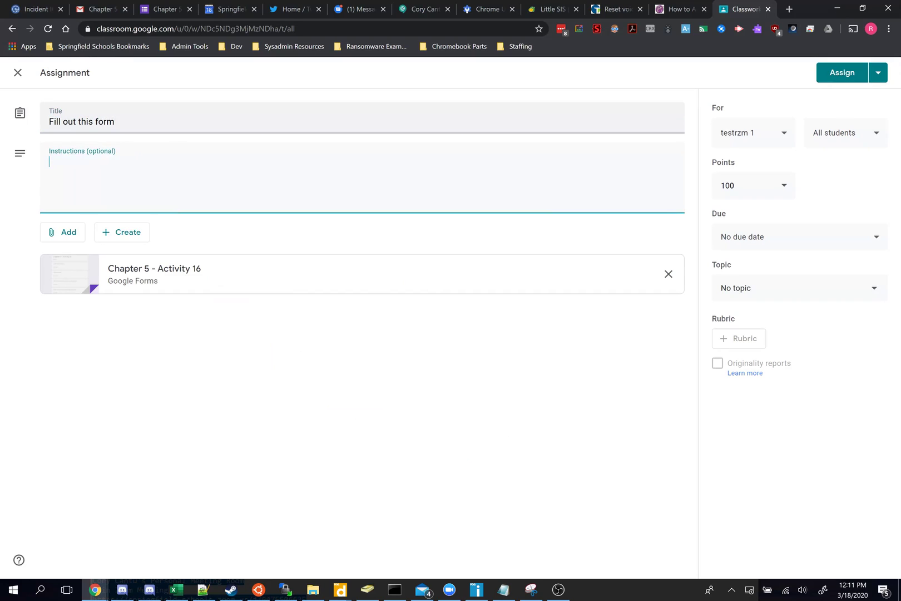
type("Do the form!")
left_click(844, 77)
left_click(845, 76)
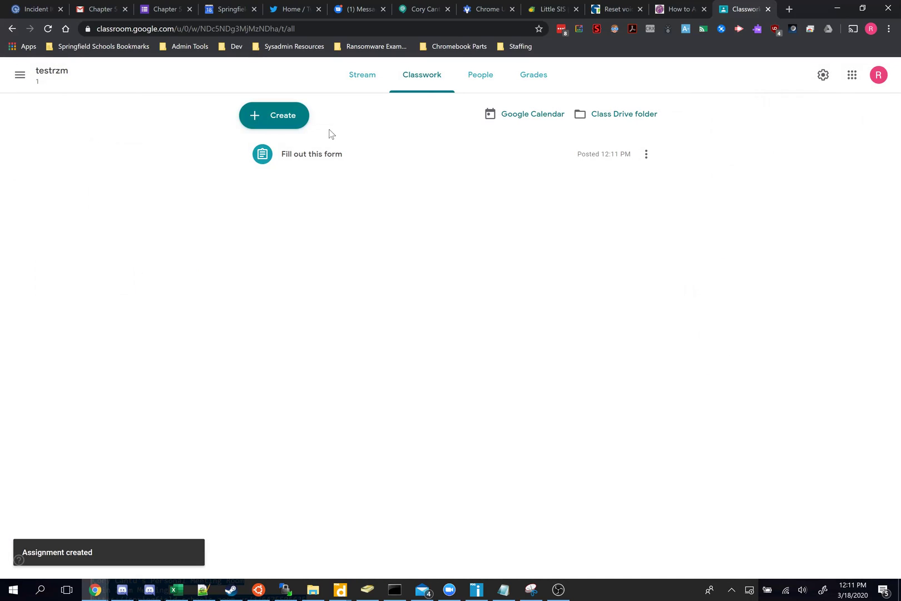
left_click(482, 78)
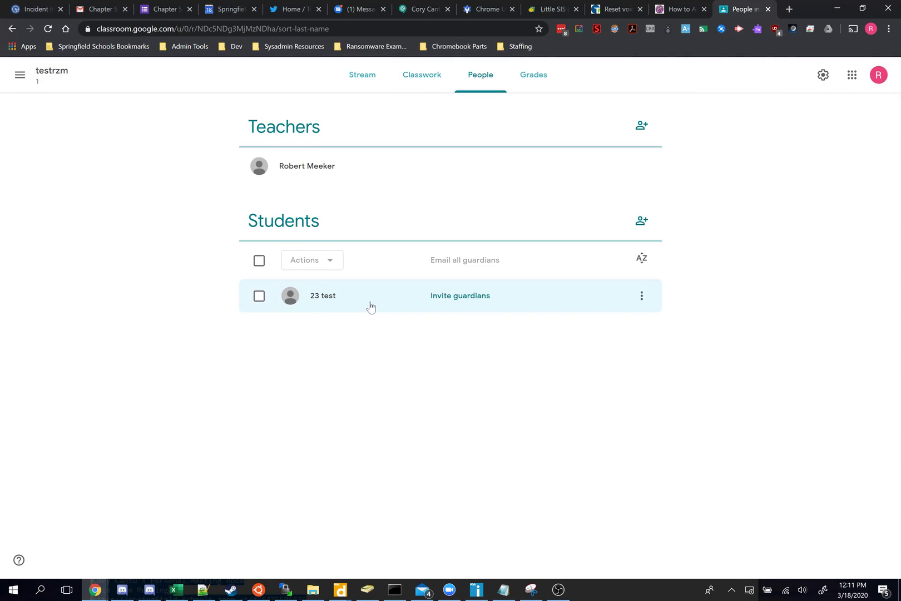
Step: Open an incognito window and reach the Google Classroom sign-in page
key("ctrl+shift+n")
type("class")
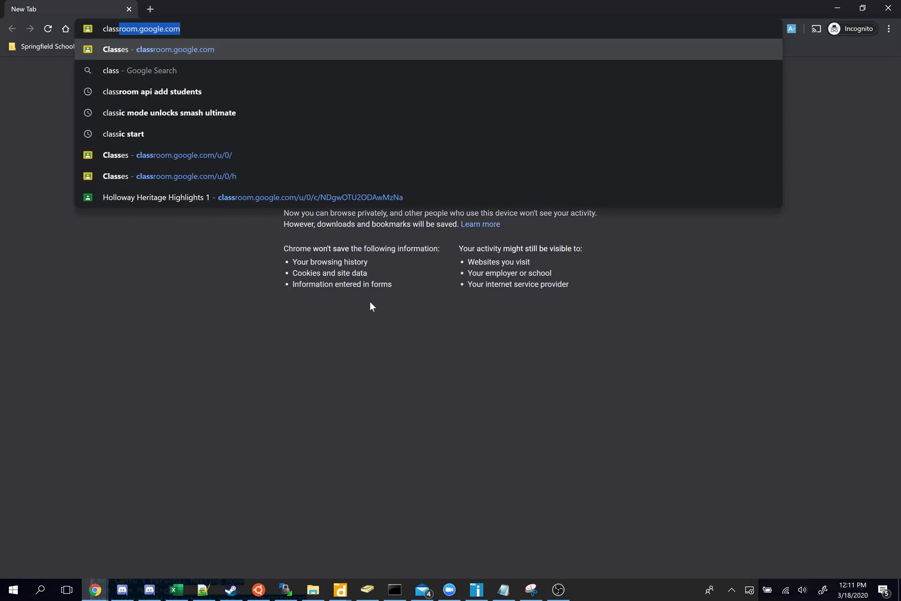
key("Return")
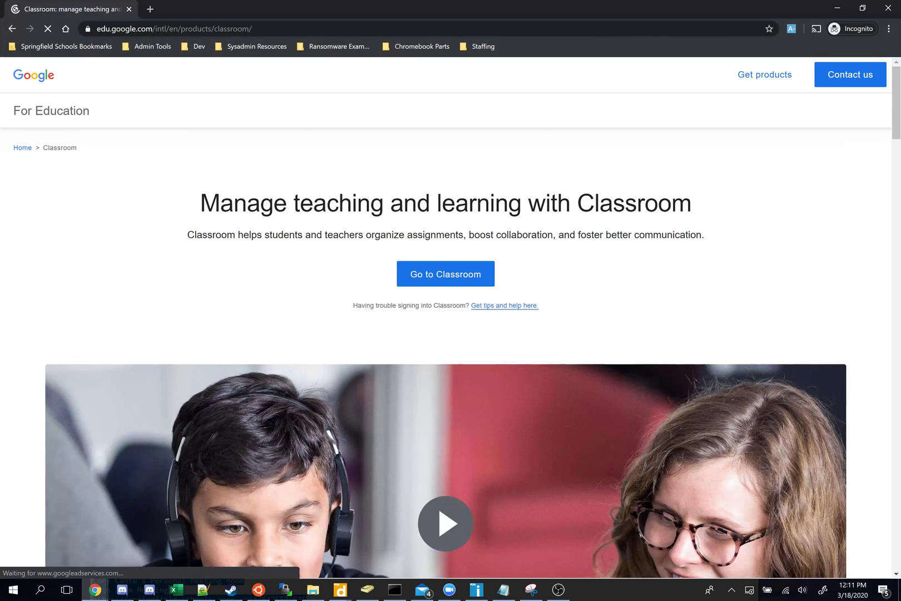
left_click(173, 30)
type("class")
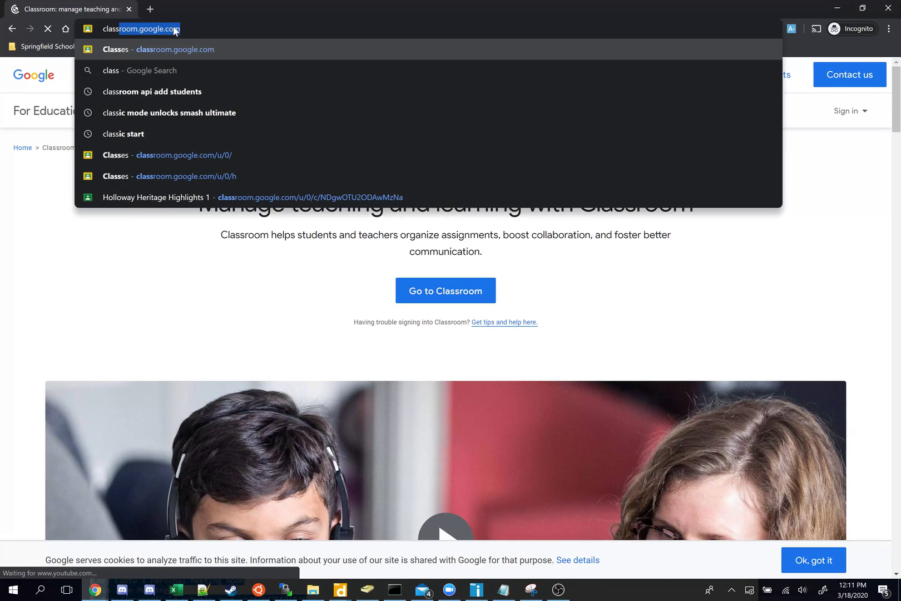
key("Return")
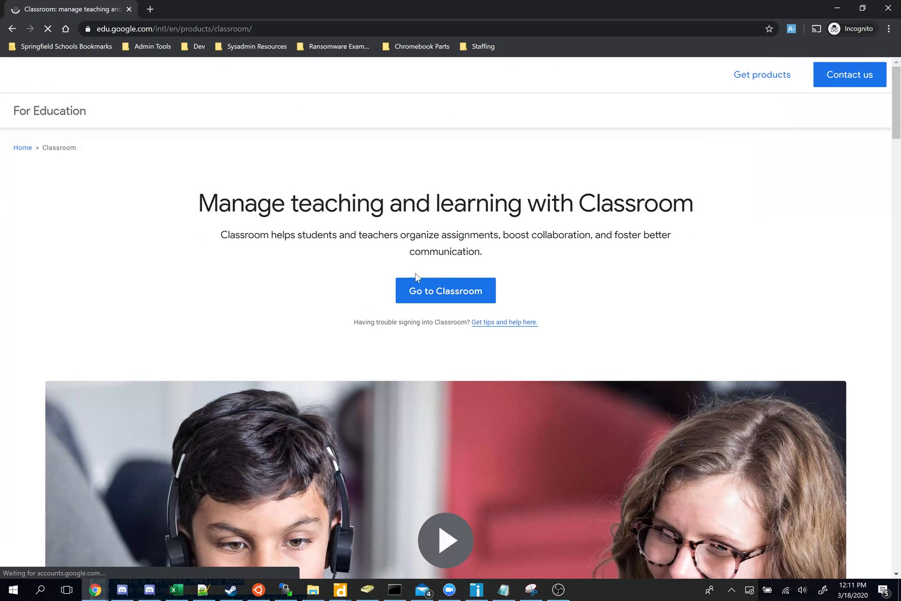
left_click(441, 290)
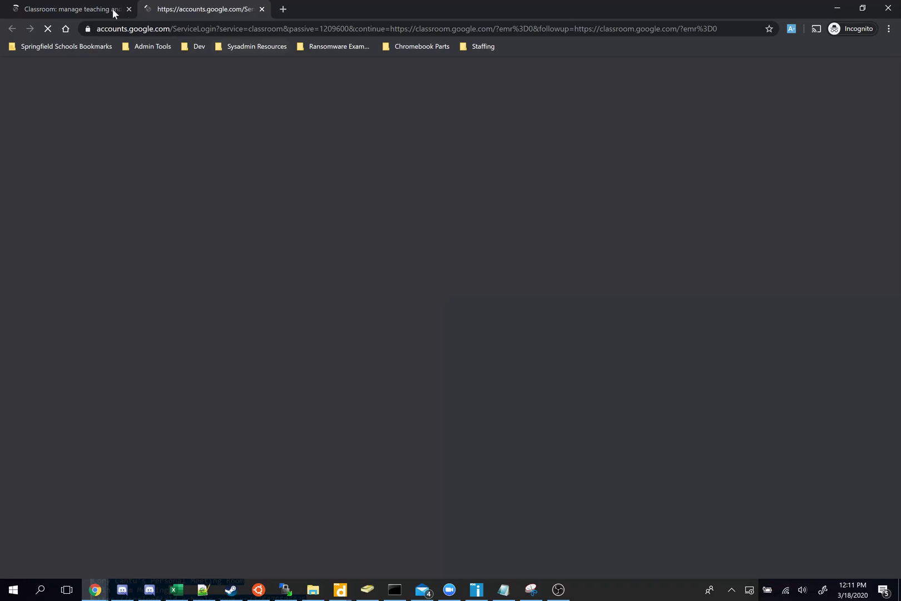
key("ctrl+shift+Tab")
key("ctrl+w")
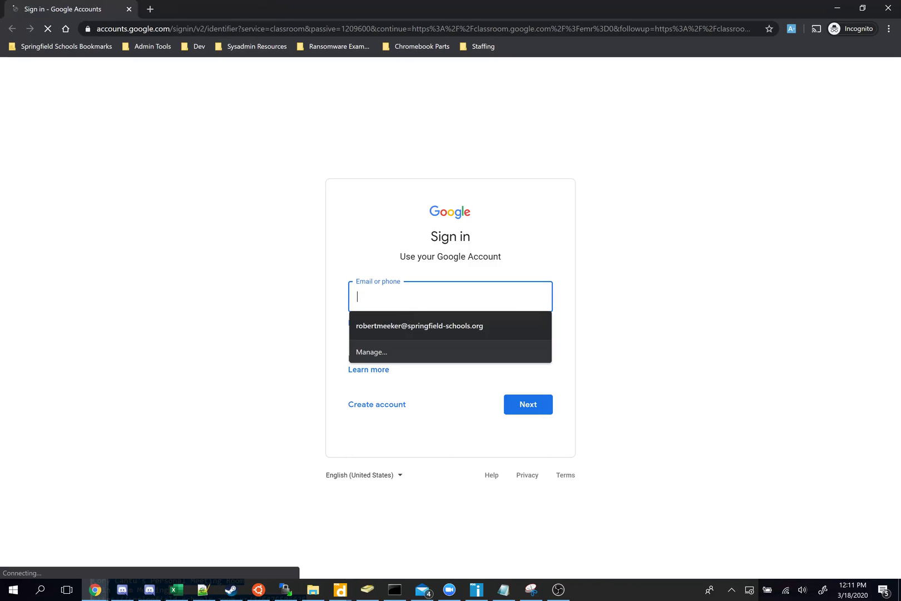
Step: Sign in with the student test account's email address and password
key("BackSpace")
key("BackSpace")
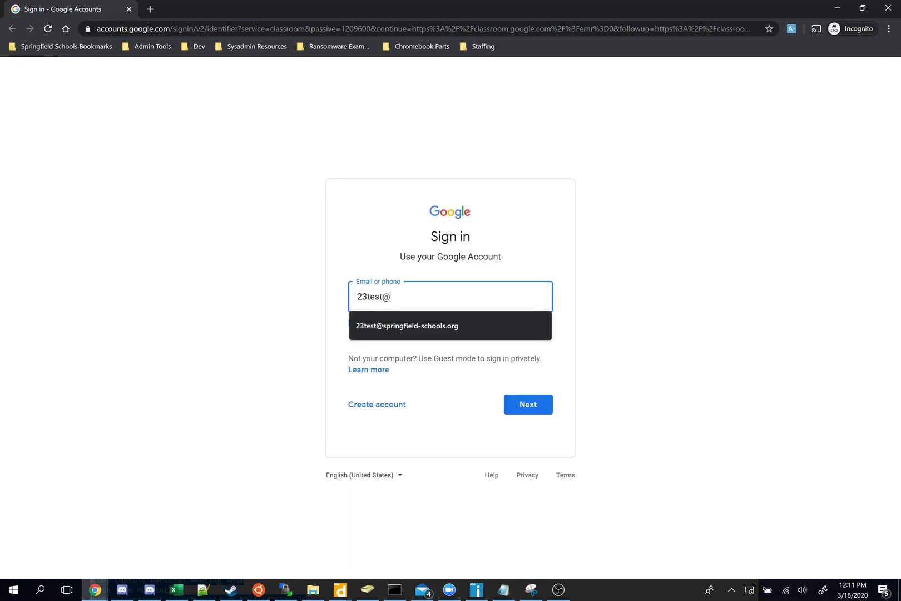
key("BackSpace")
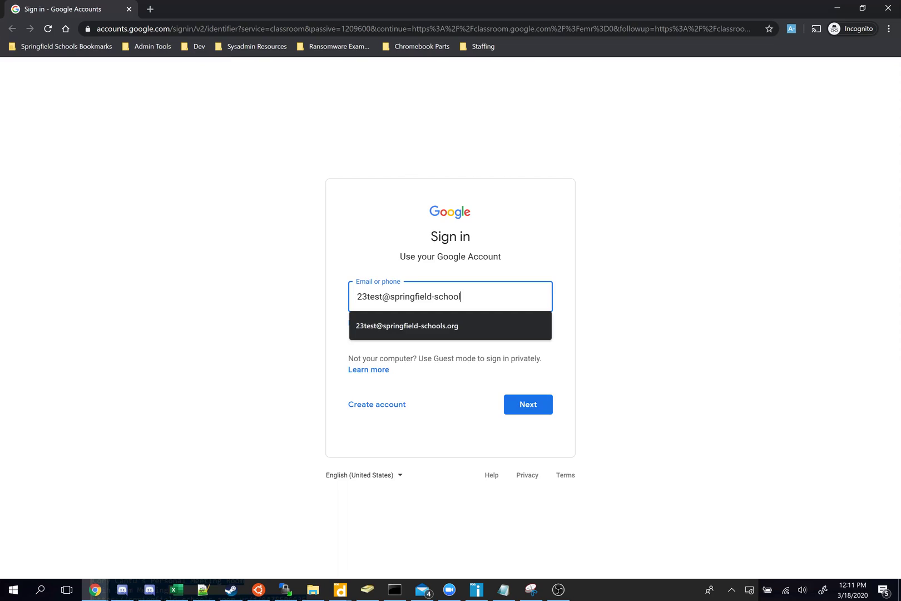
left_click(398, 325)
key("Return")
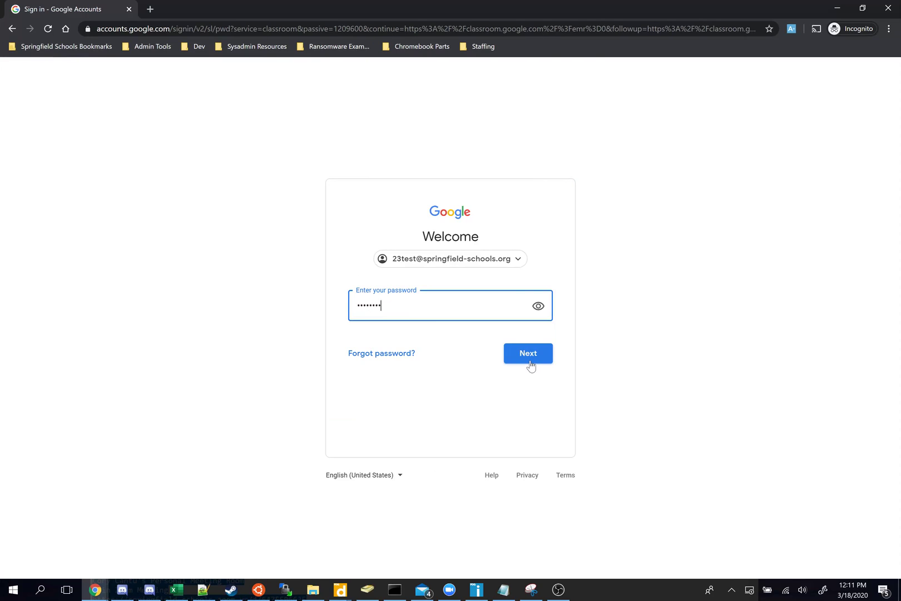
left_click(529, 361)
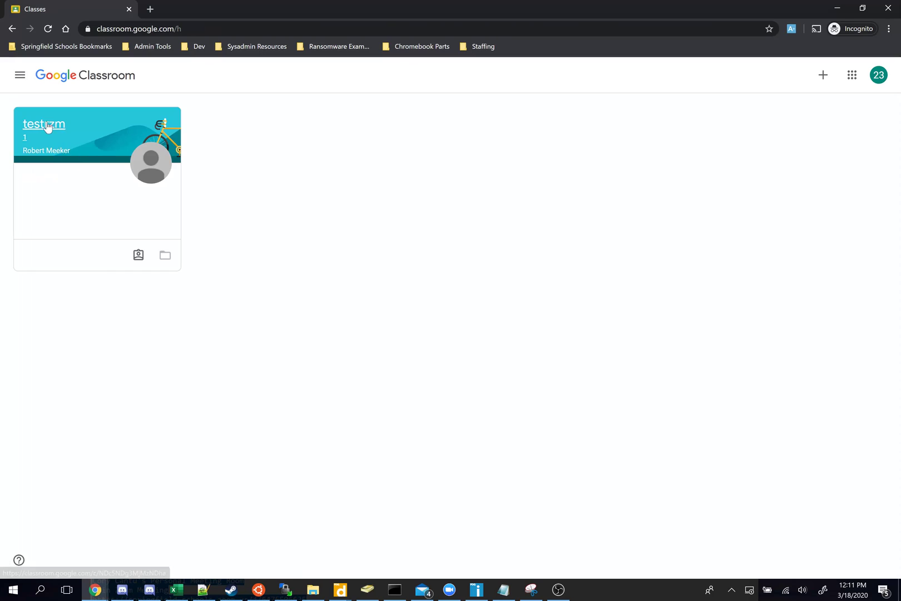
Step: As the student, open testrzm's Classwork, expand 'Fill out this form' and open the Activity 16 form
left_click(47, 126)
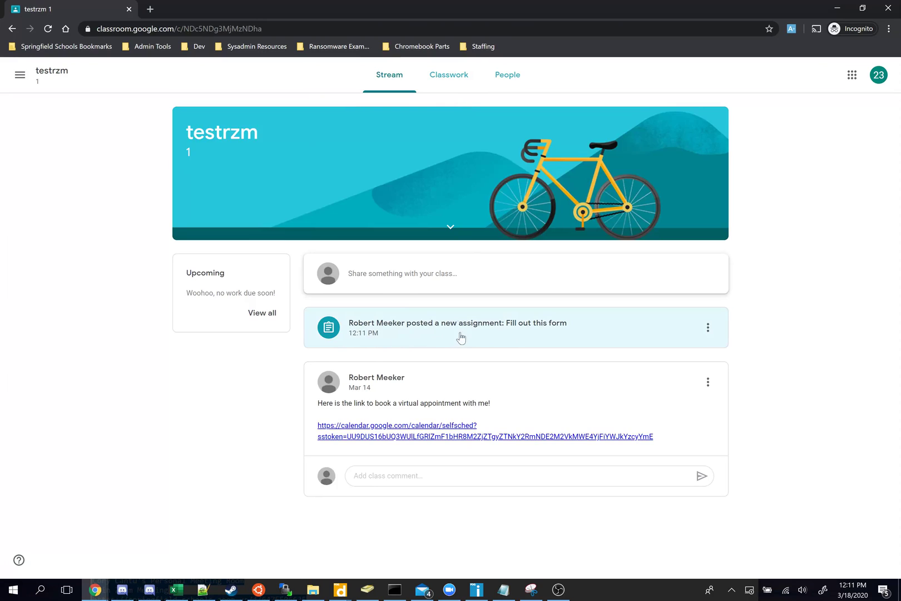
left_click(451, 81)
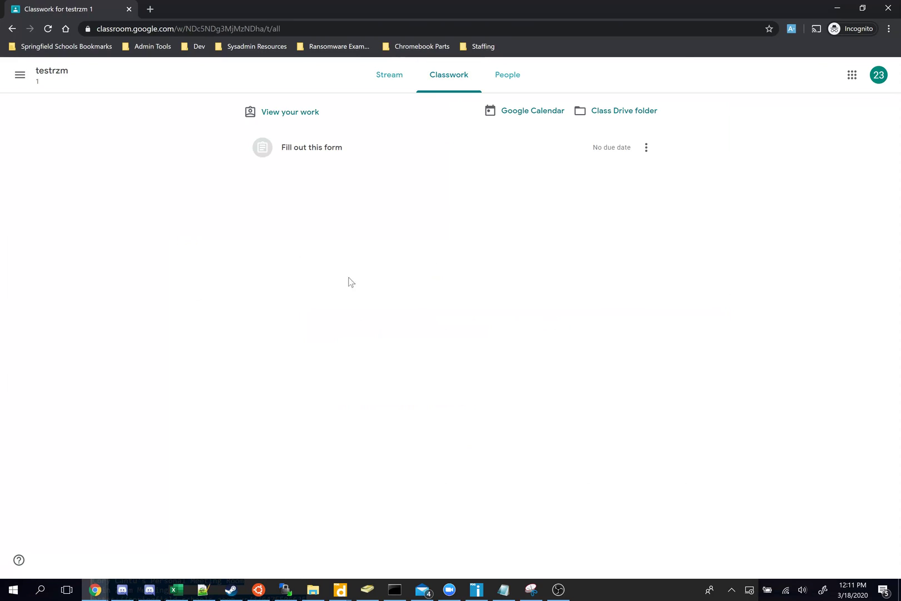
left_click(326, 142)
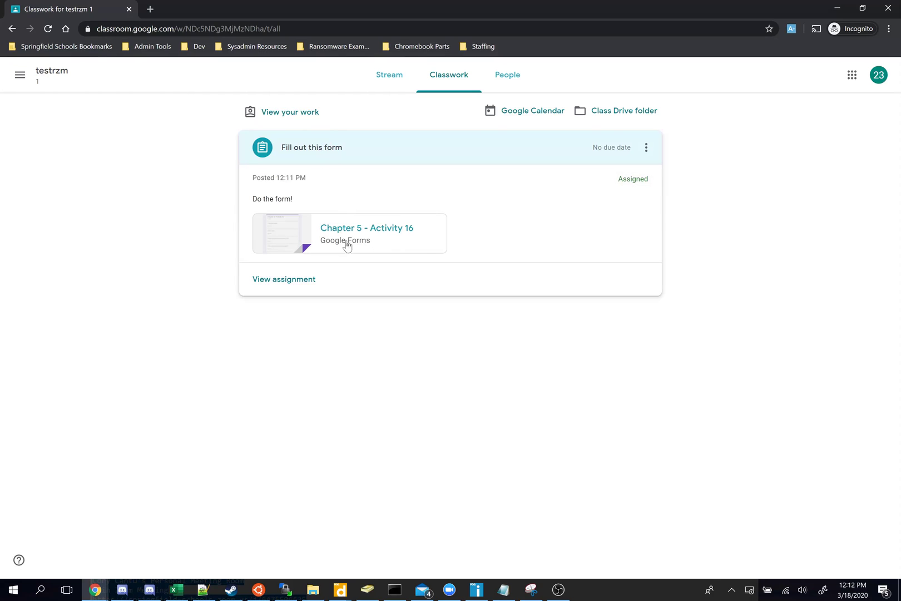
left_click(353, 243)
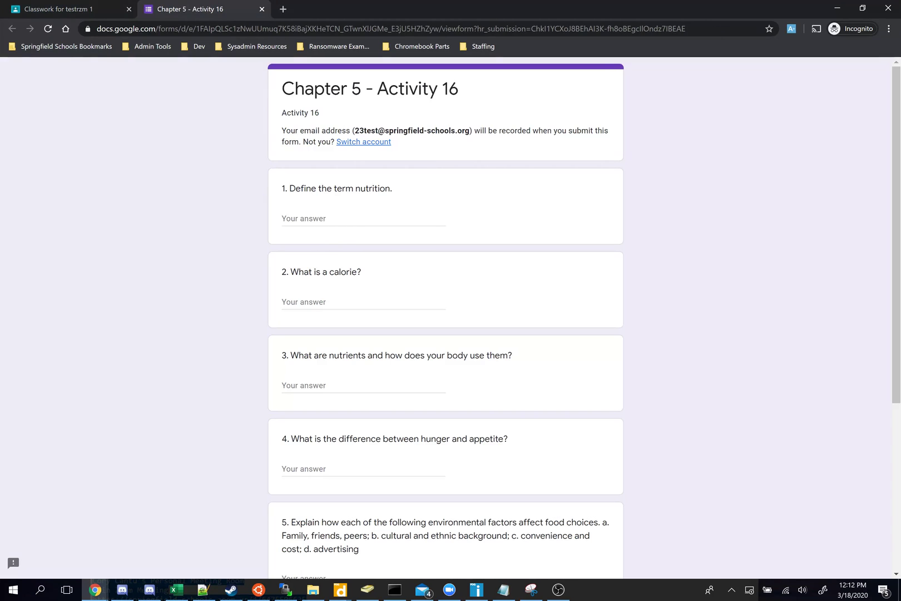
Step: Answer question 1 with 'IGNORE THIS REPLY IT'S A TEST' and copy that answer
left_click(333, 218)
type("IGNORE THIS REPL")
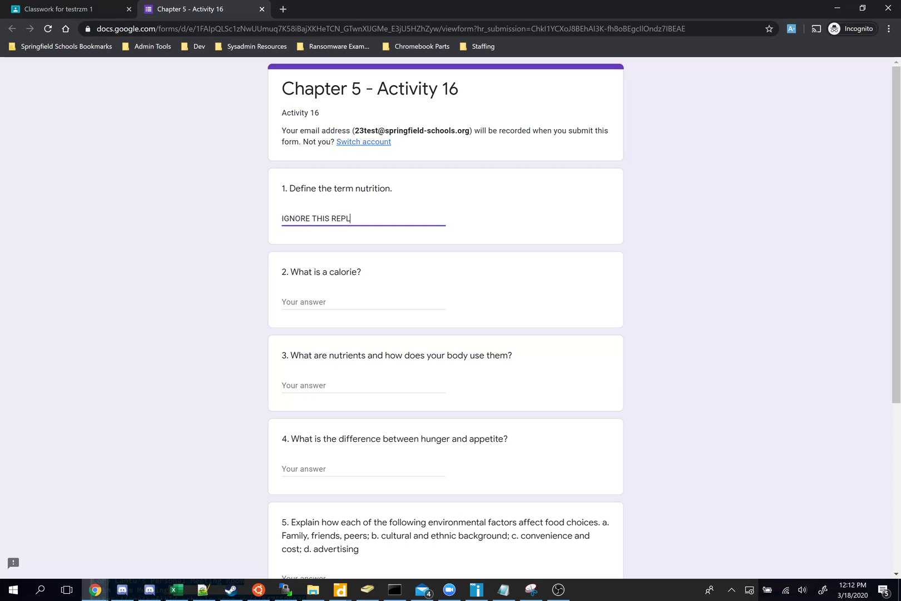
type("Y IT'S A TEST")
key("ctrl+a")
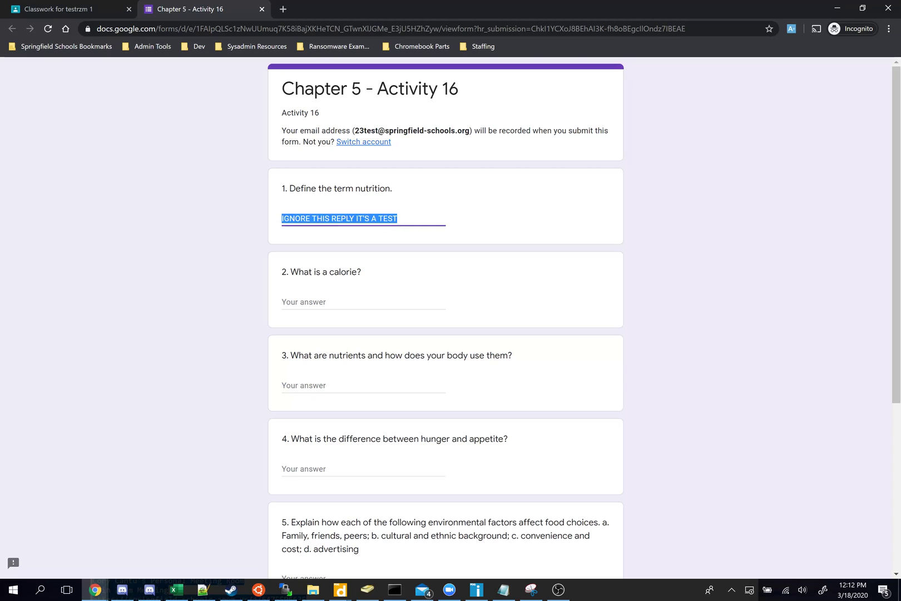
key("ctrl+c")
Step: Paste the same answer into questions 2 through 6 and submit the form
key("Tab")
key("ctrl+v")
key("Tab")
key("ctrl+v")
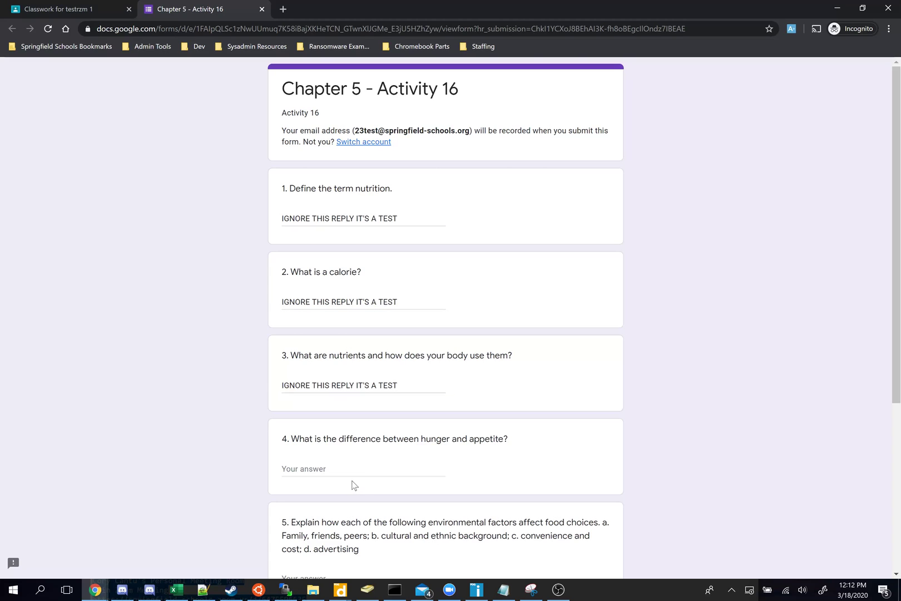
key("Tab")
key("ctrl+v")
key("Tab")
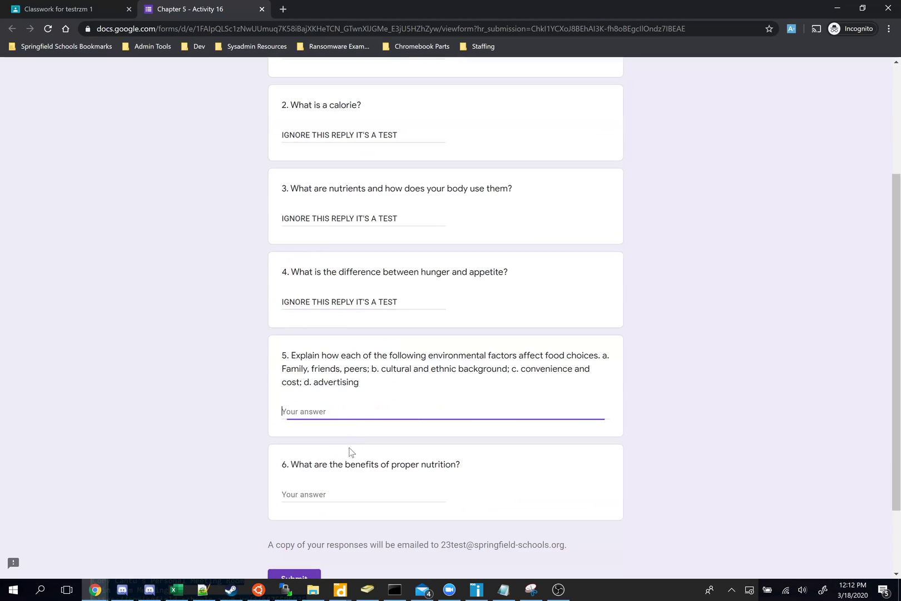
key("ctrl+v")
key("Tab")
key("ctrl+v")
scroll(277, 445, "down", 2)
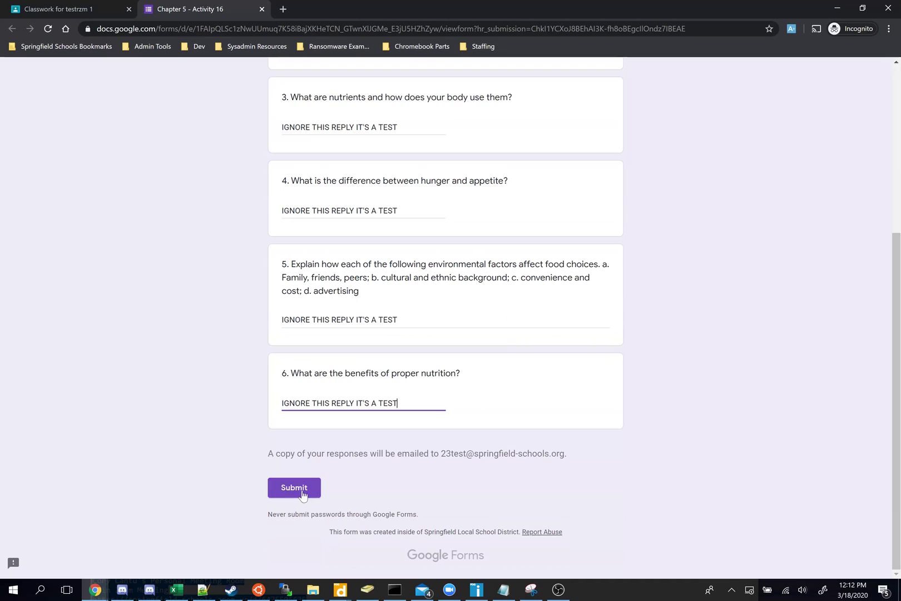
left_click(305, 489)
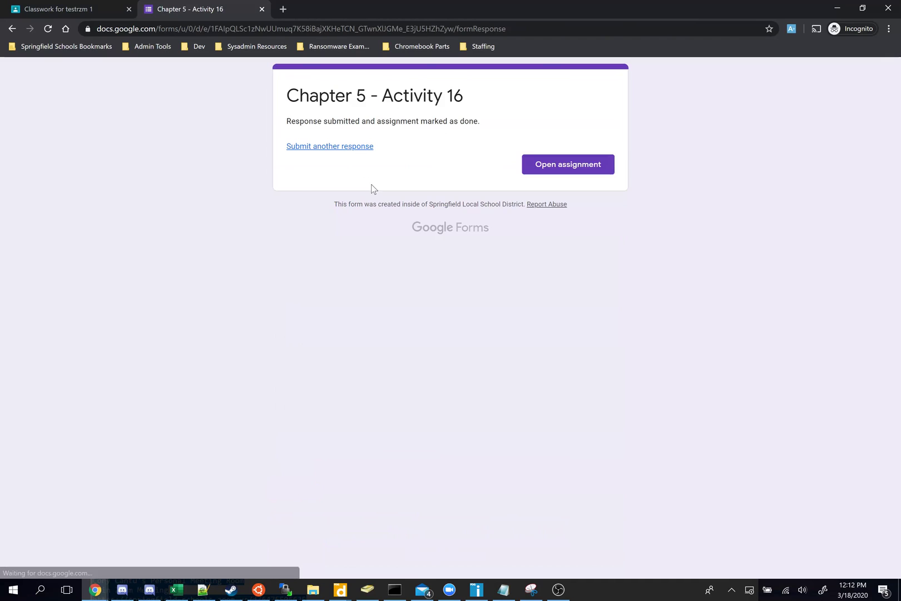
Step: Open the 'Fill out this form' assignment, mark it as done, then minimize the student window
left_click(103, 6)
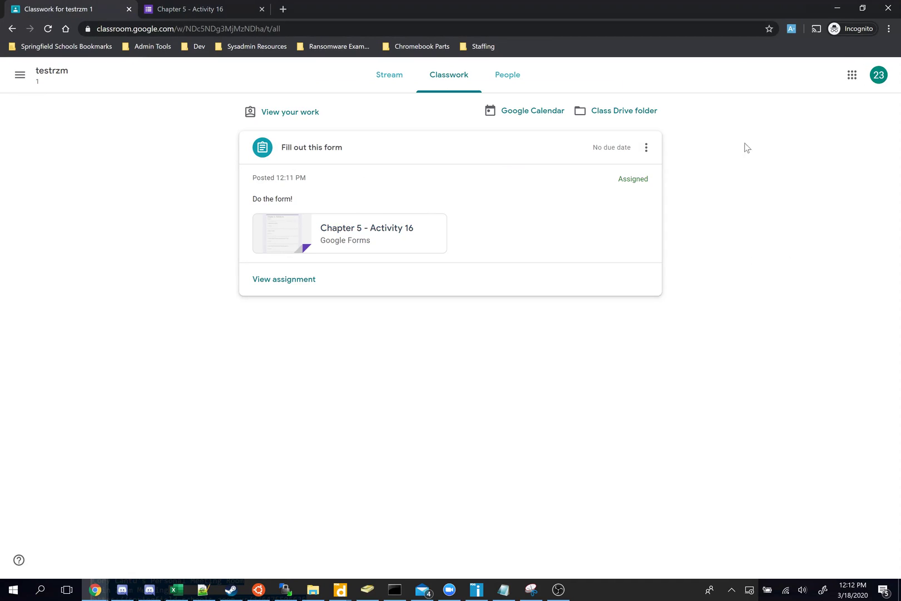
left_click(290, 280)
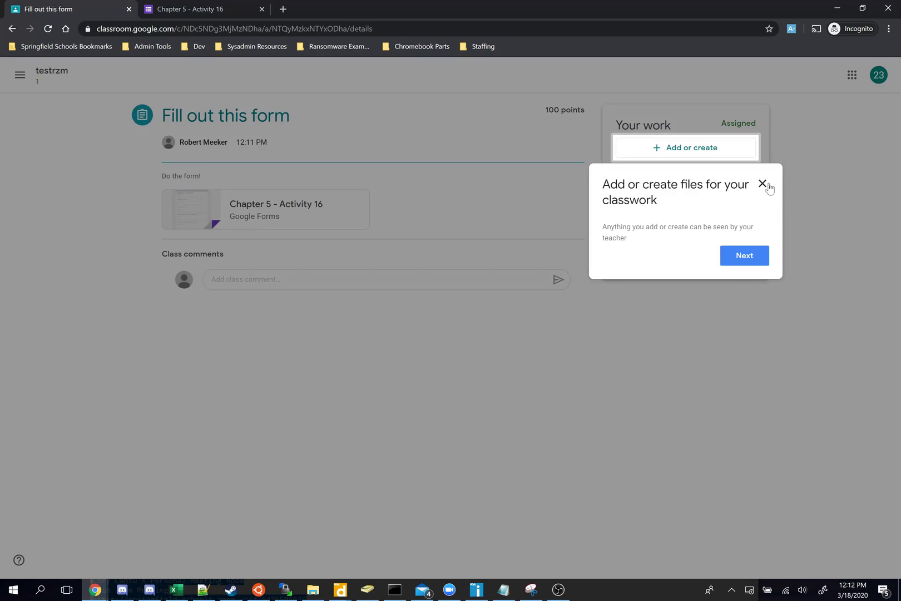
left_click(766, 183)
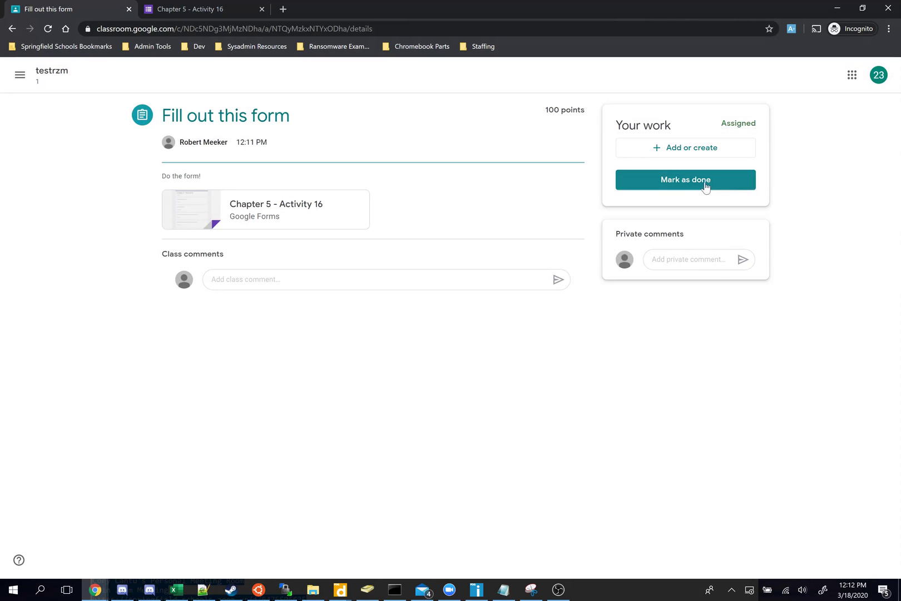
left_click(699, 187)
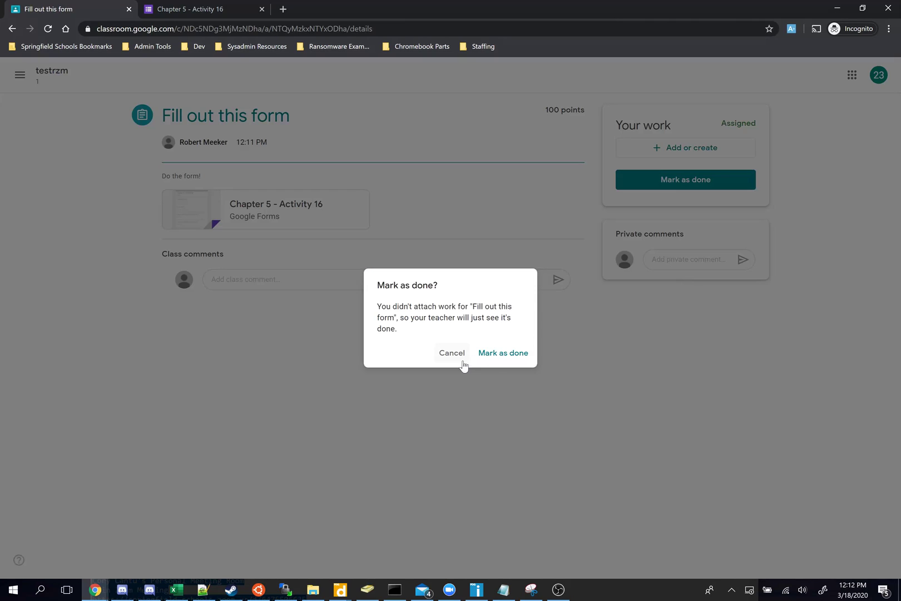
left_click(484, 354)
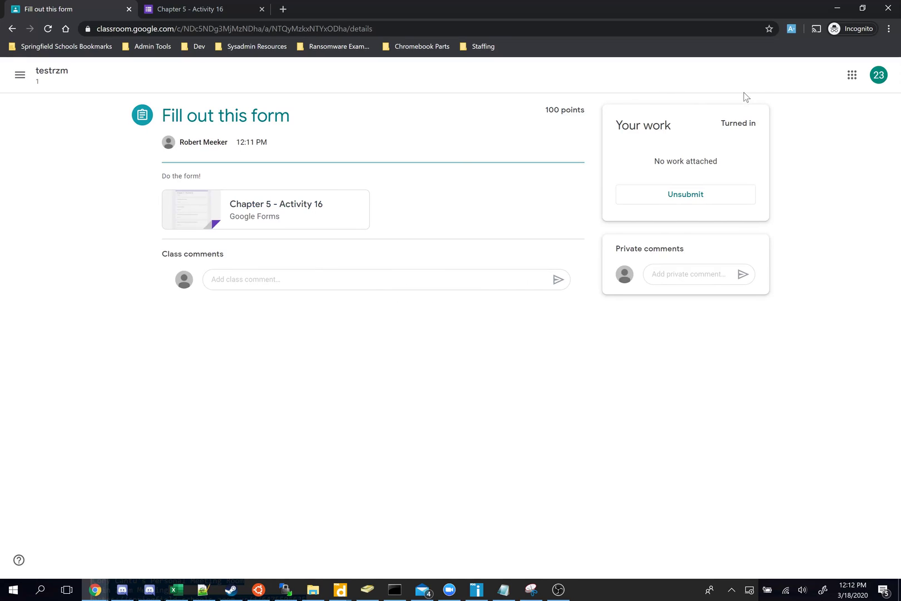
left_click(839, 9)
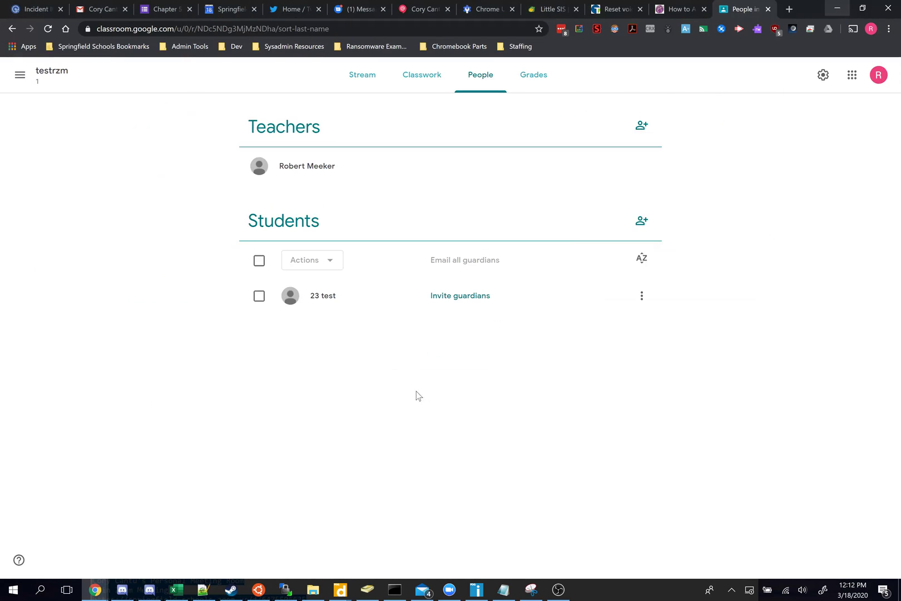
Step: As teacher, expand 'Fill out this form', view the 1 turned-in submission, and open the Activity 16 form
left_click(427, 77)
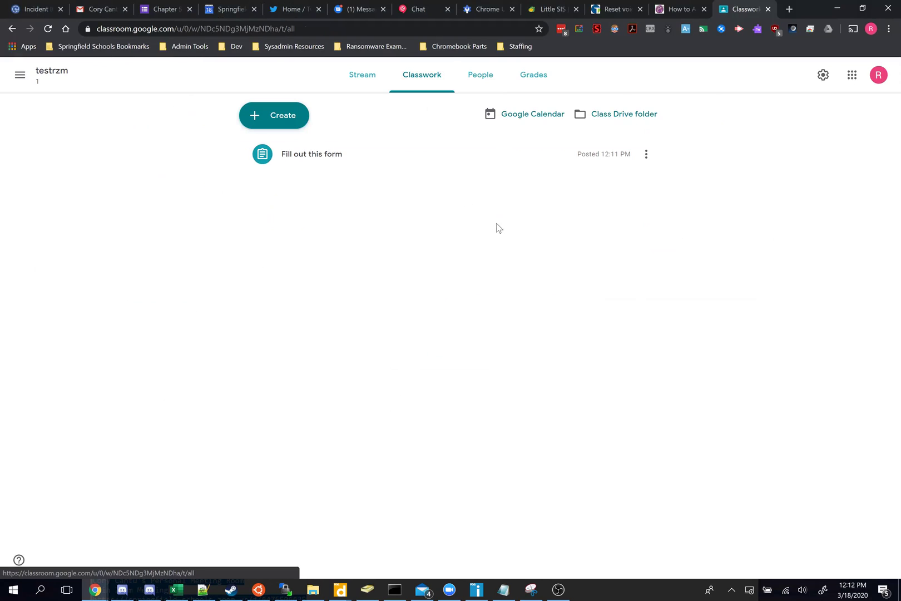
left_click(329, 166)
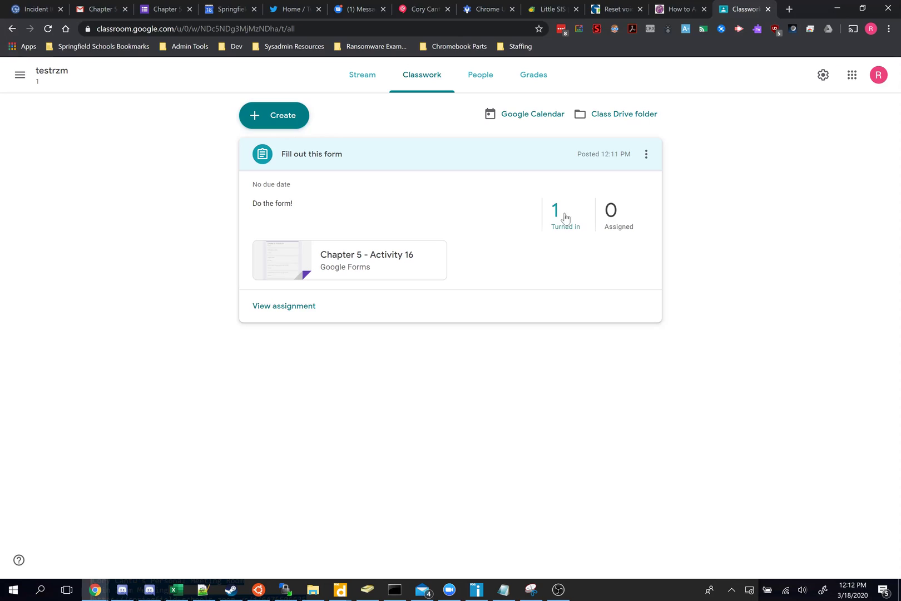
left_click(564, 216)
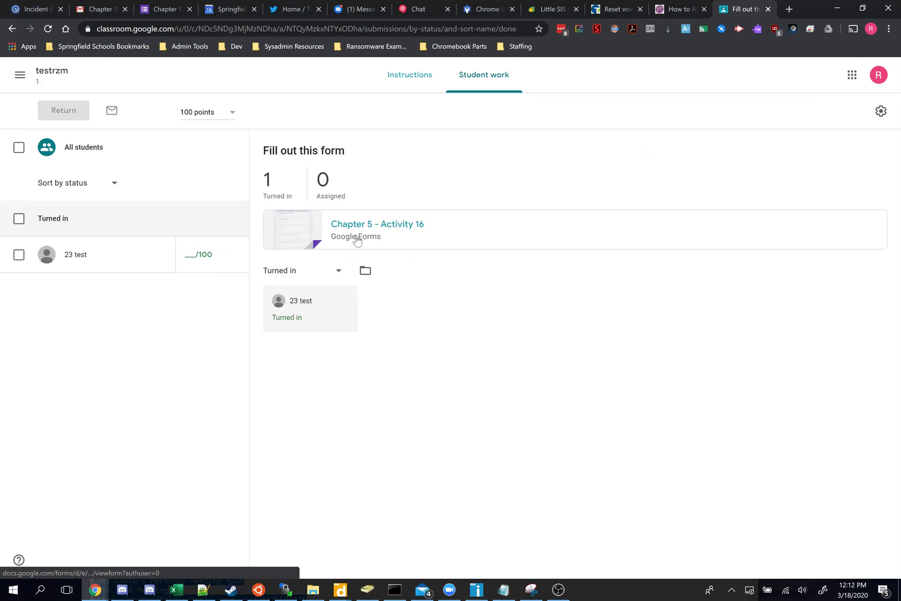
left_click(376, 233)
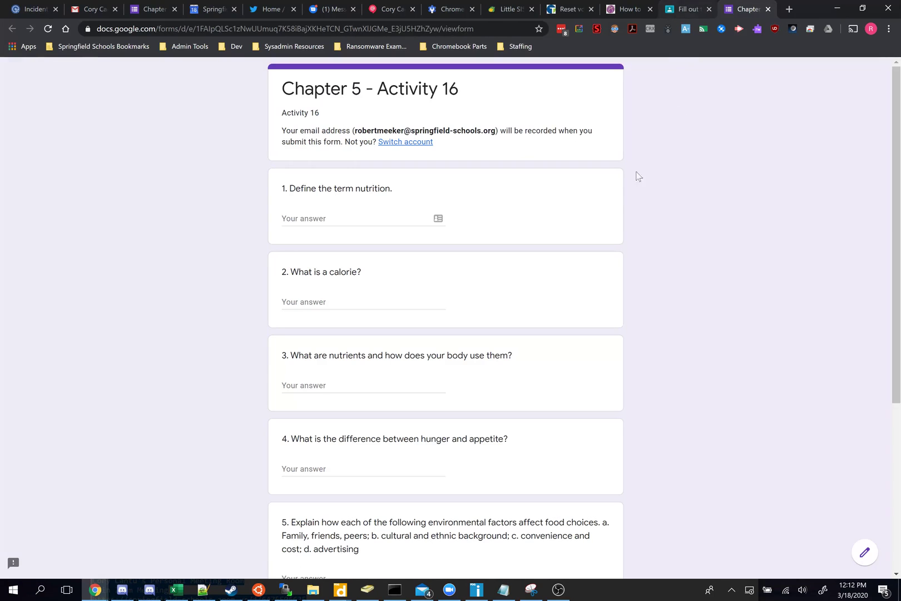
Step: Open the form in the editor and look at its collected responses
scroll(618, 228, "down", 5)
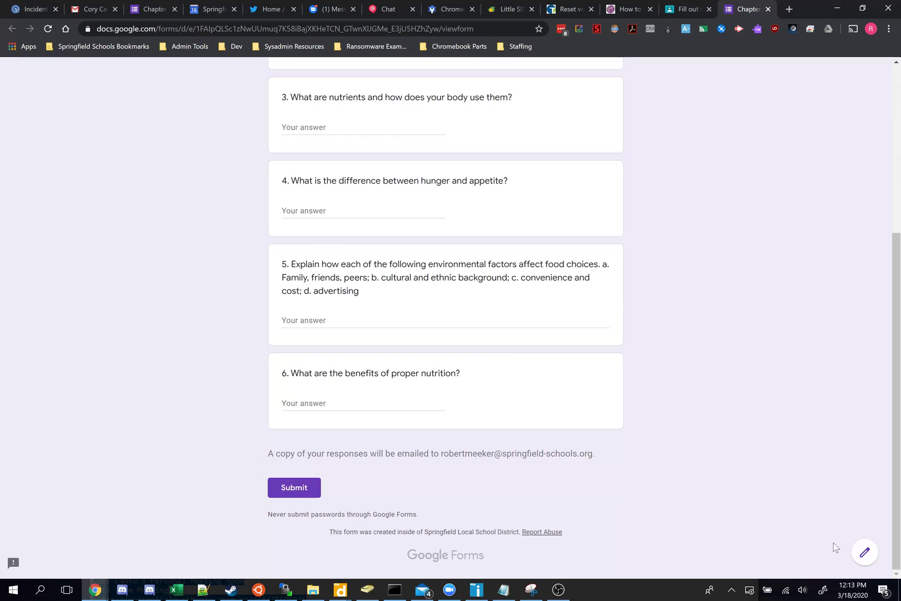
left_click(866, 552)
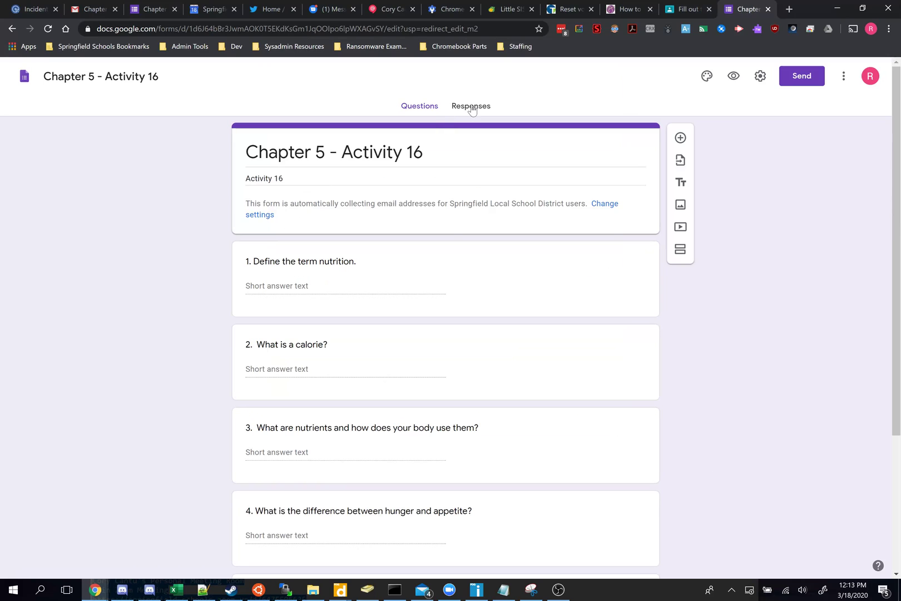
left_click(472, 107)
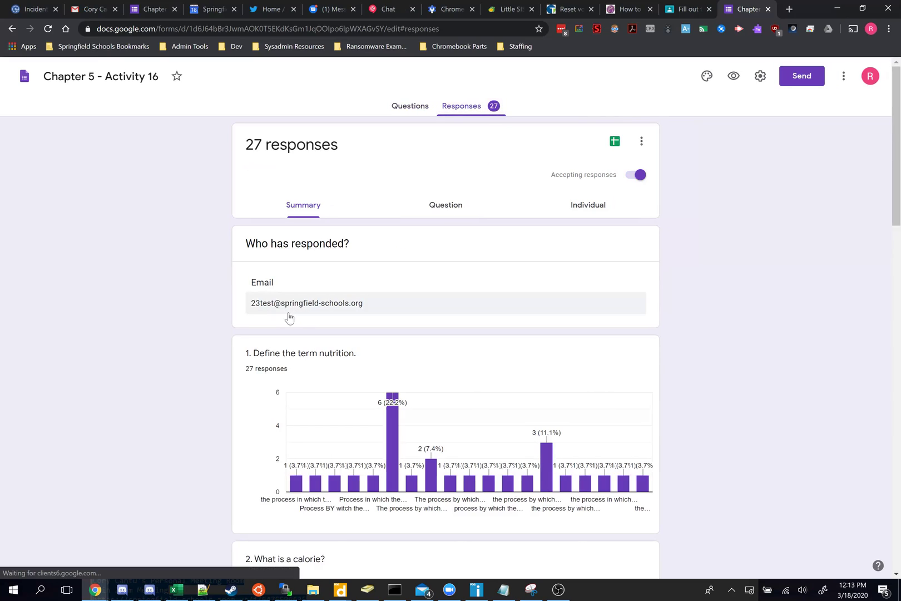
left_click_drag(251, 305, 358, 309)
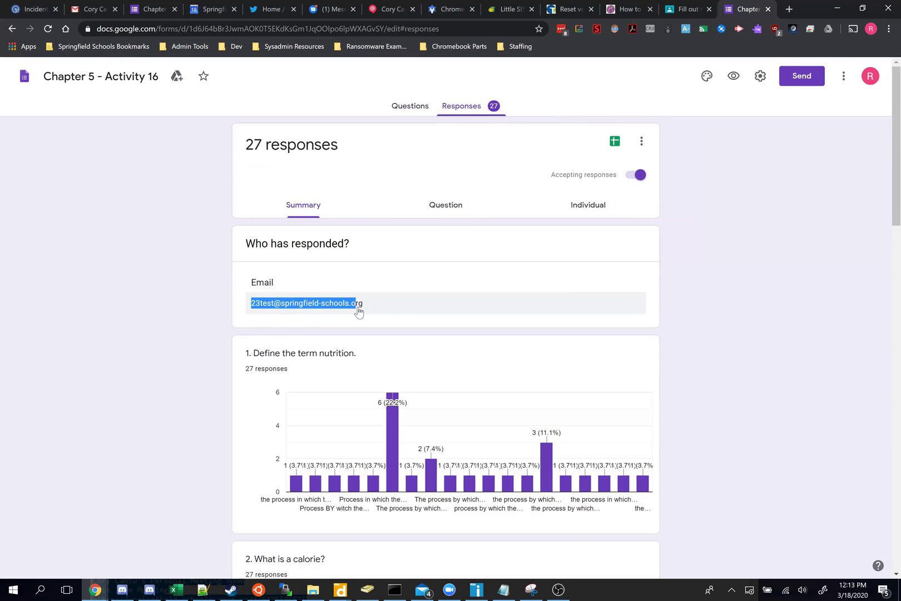
left_click(399, 311)
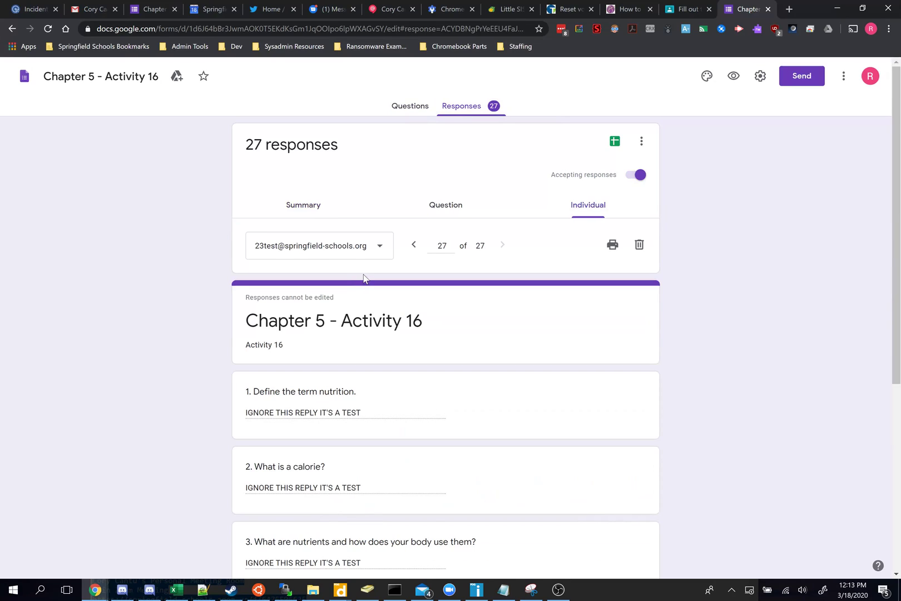
key("alt+Left")
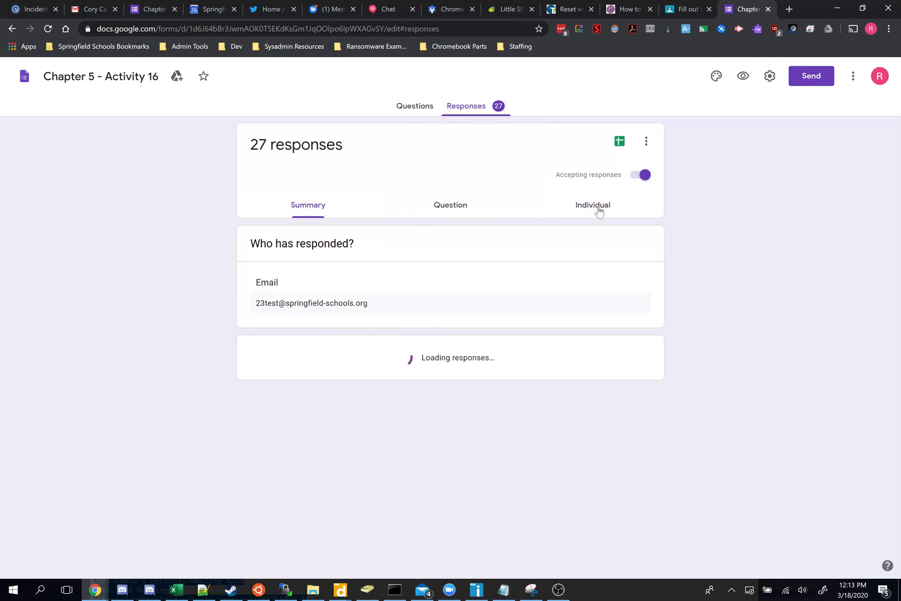
Step: Review the test student's individual response, then return to the Classroom student work page
left_click(584, 206)
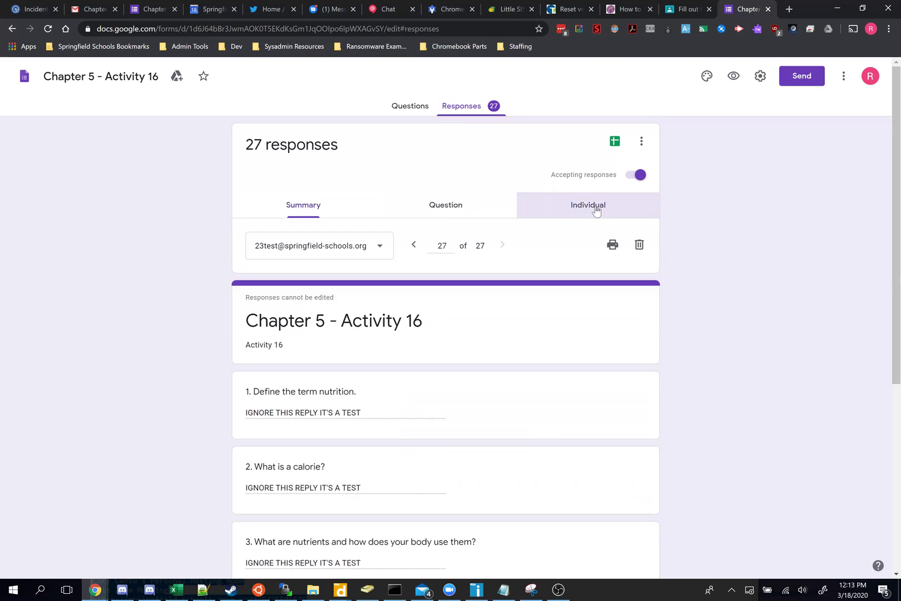
left_click(366, 253)
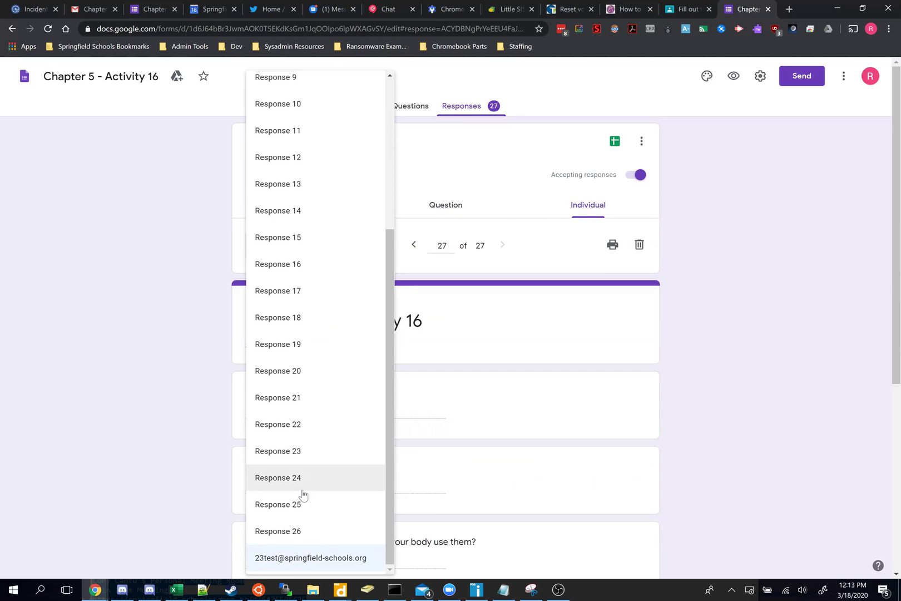
scroll(300, 473, "up", 4)
scroll(320, 278, "down", 5)
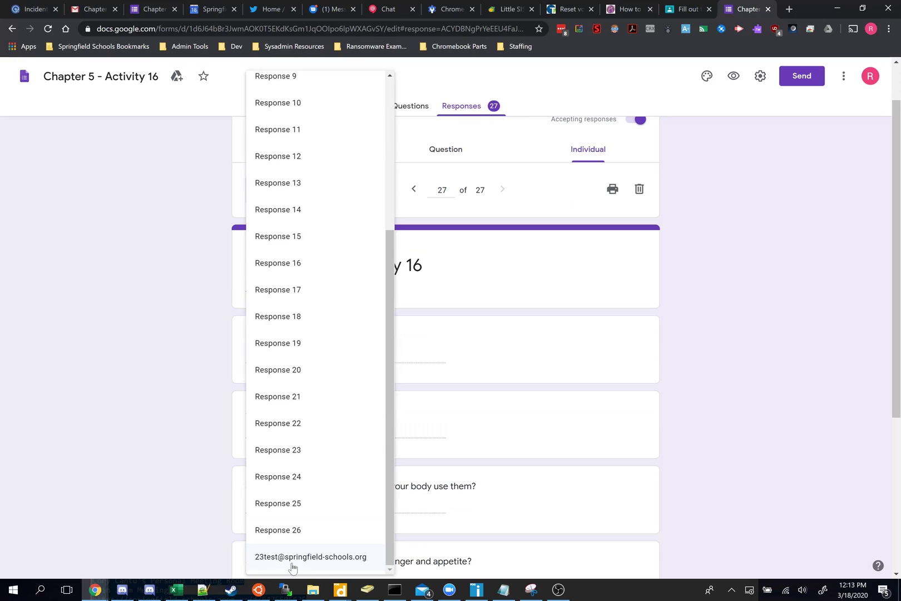
left_click(292, 559)
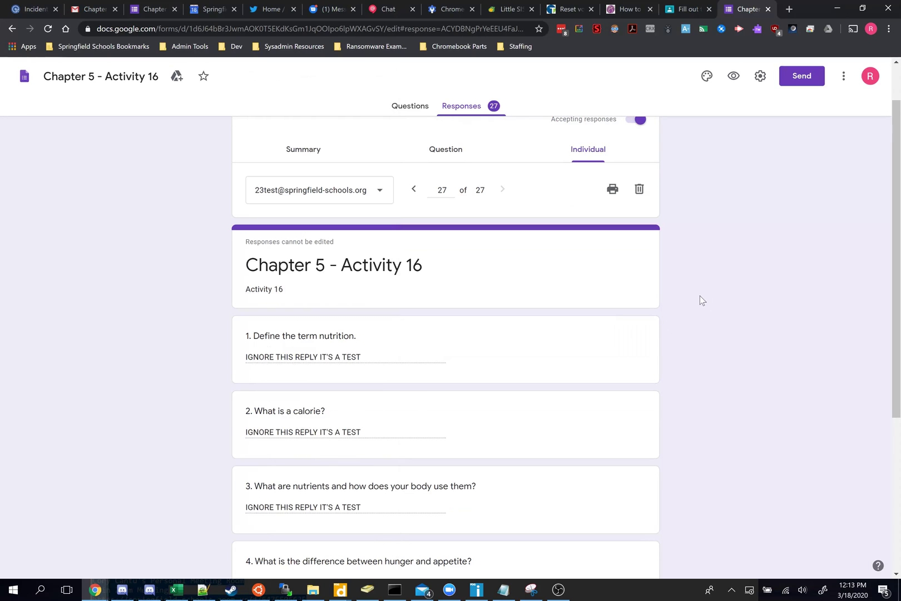
scroll(370, 296, "down", 6)
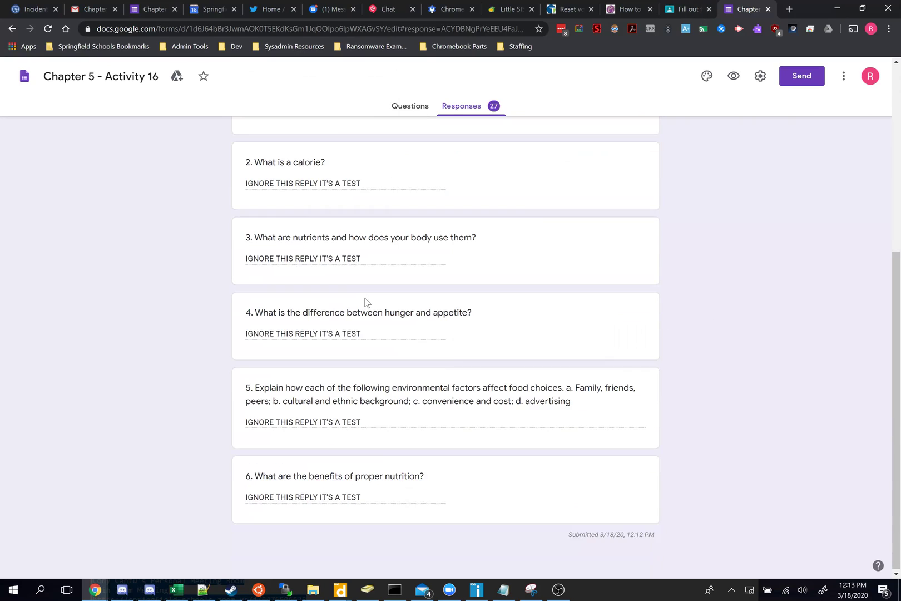
scroll(382, 326, "up", 5)
scroll(382, 326, "up", 1)
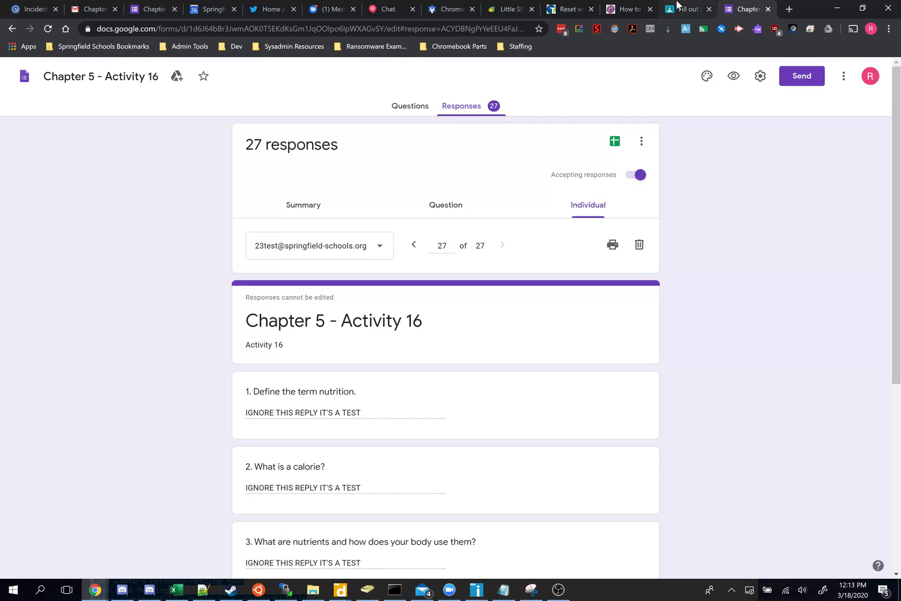
left_click(702, 10)
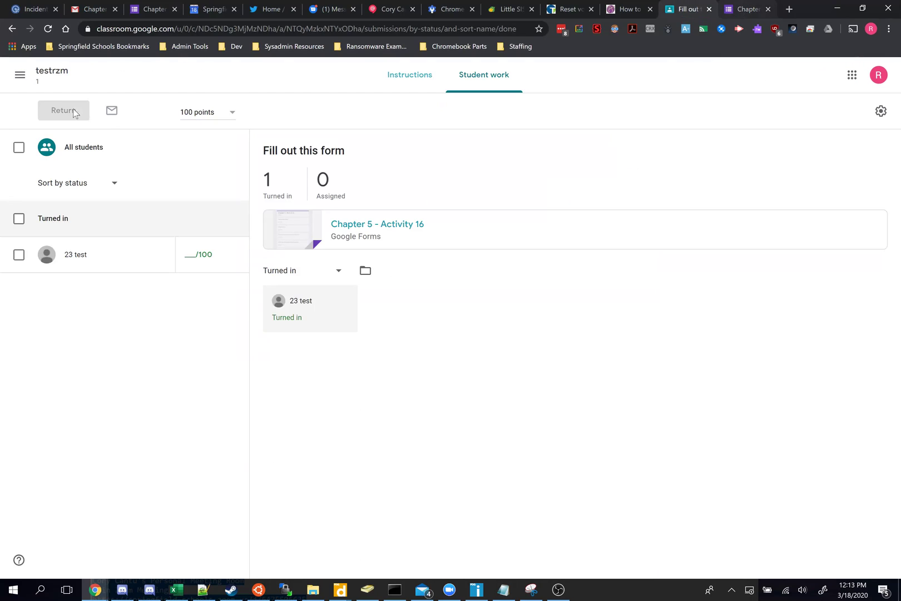
Step: From the class drawer, go to testrzm's Classwork page and create a Quiz assignment
left_click(19, 76)
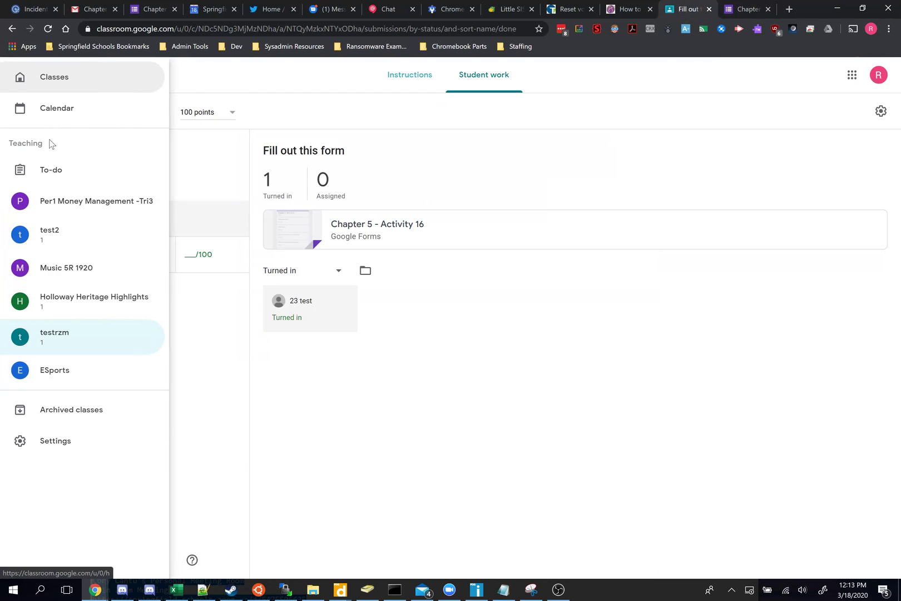
left_click(65, 338)
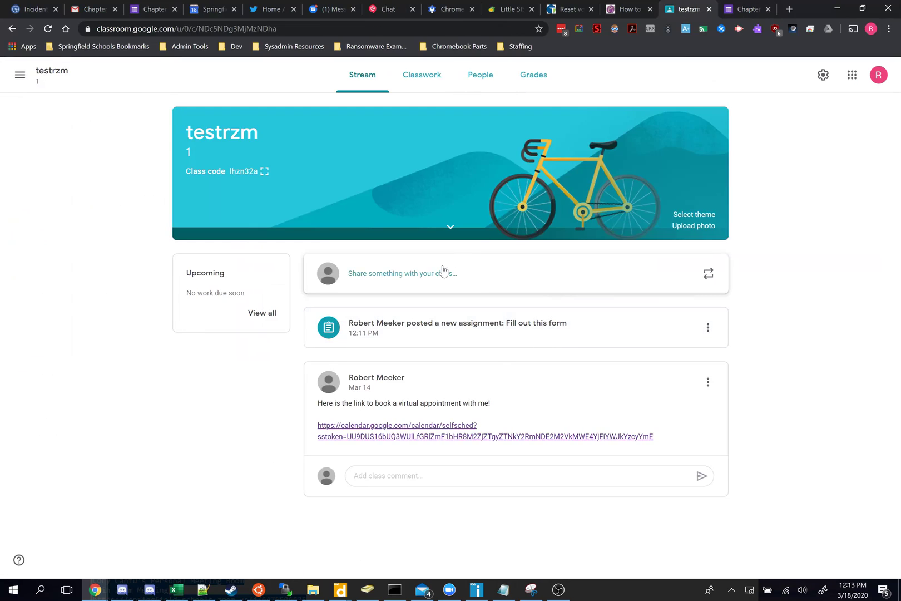
left_click(419, 78)
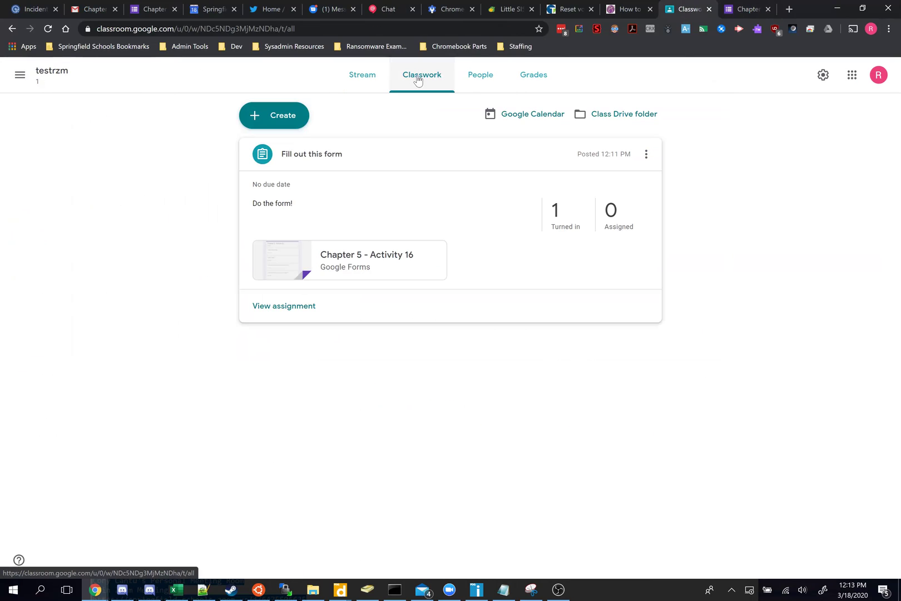
left_click(285, 124)
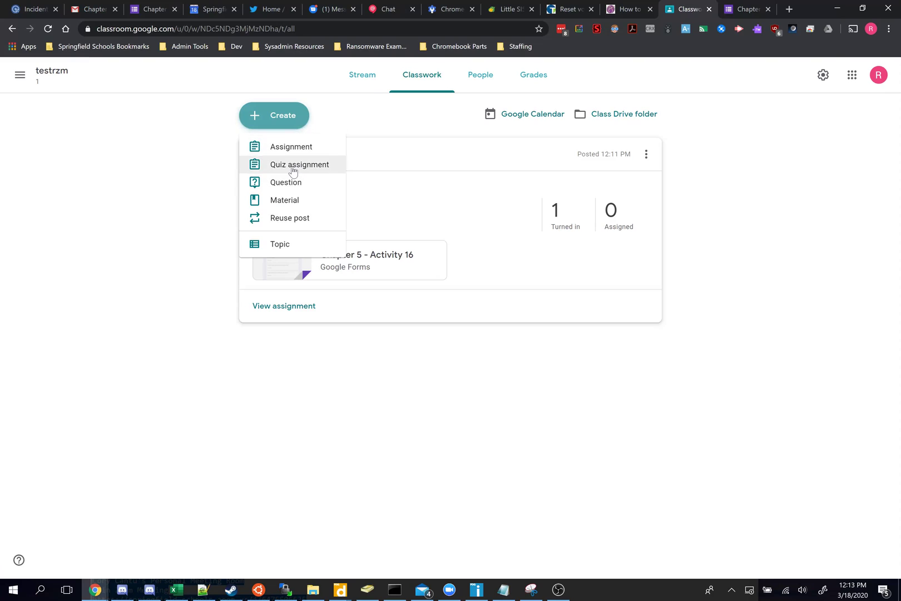
left_click(295, 165)
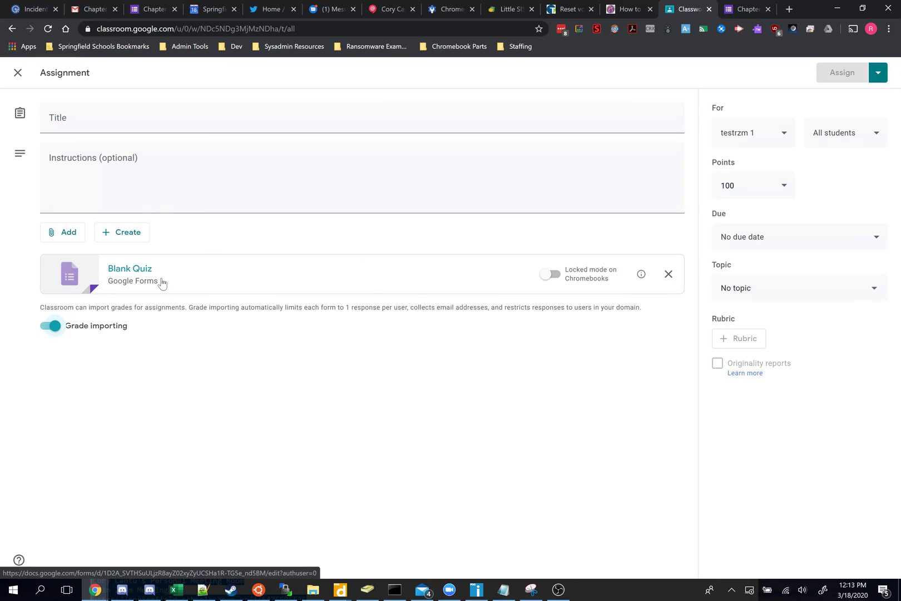
Step: Title the quiz 'eXAMPLE QUIZ' with instructions 'Do the quiz!', enable Chromebook locked mode, and open Blank Quiz
left_click(49, 121)
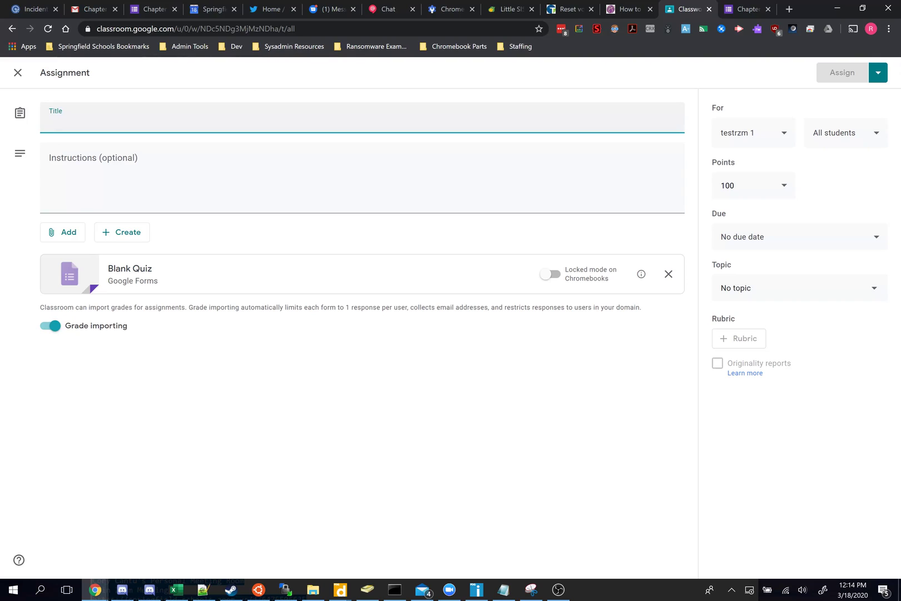
type("eXAMPLE")
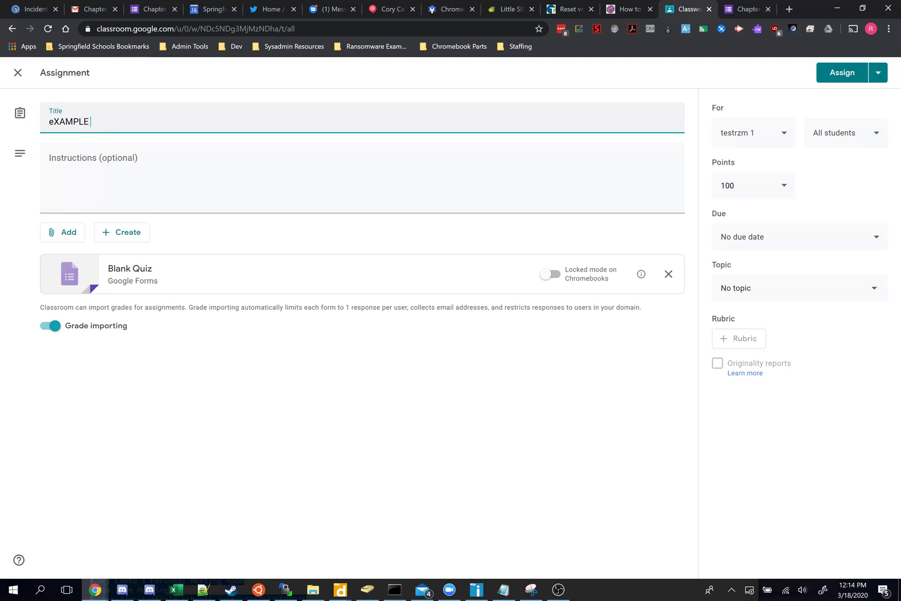
type(" QUIZ")
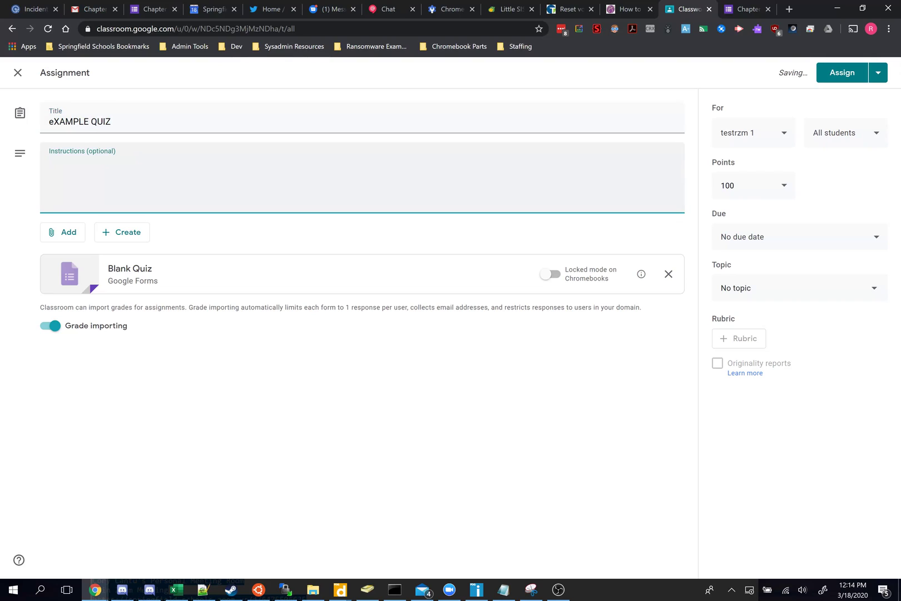
type("Do the quiz!")
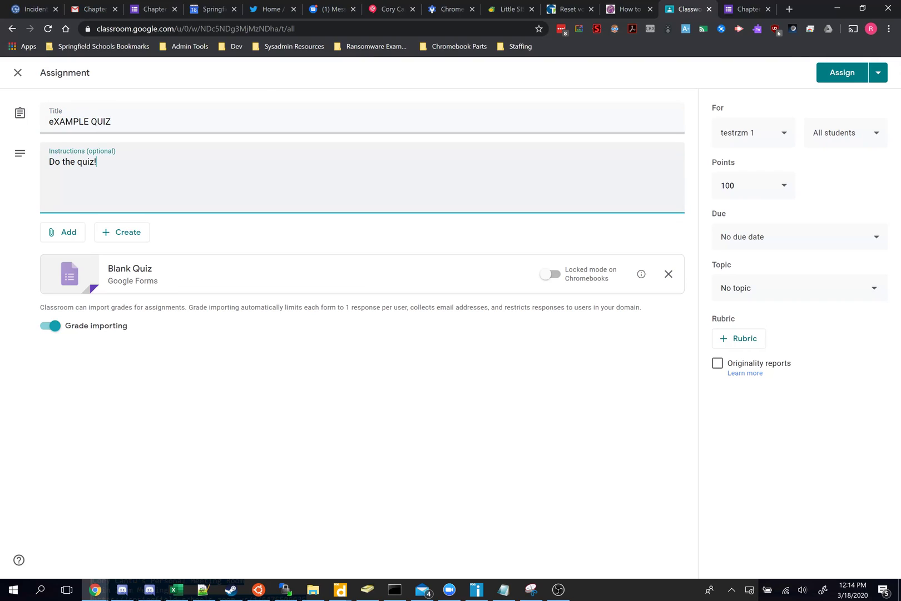
left_click(552, 274)
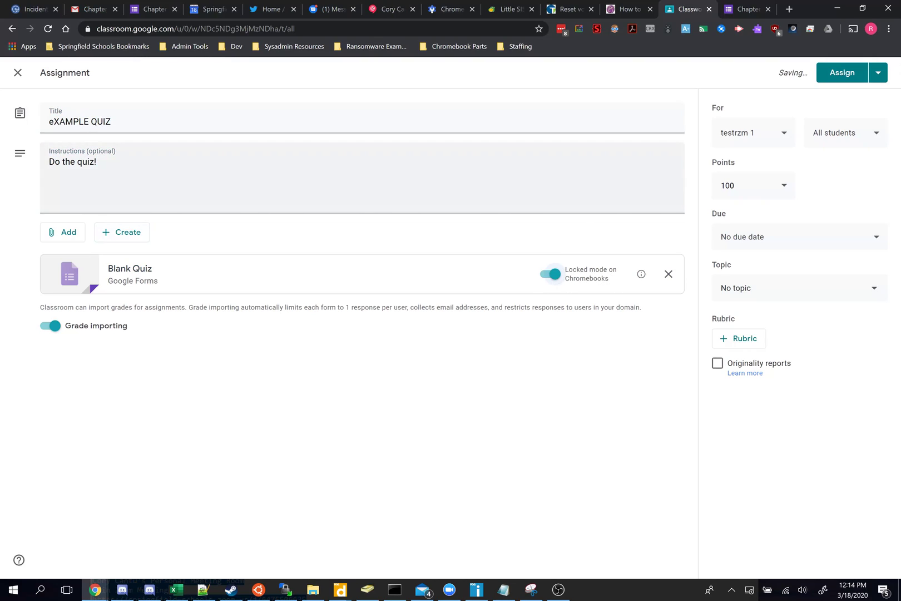
left_click(77, 283)
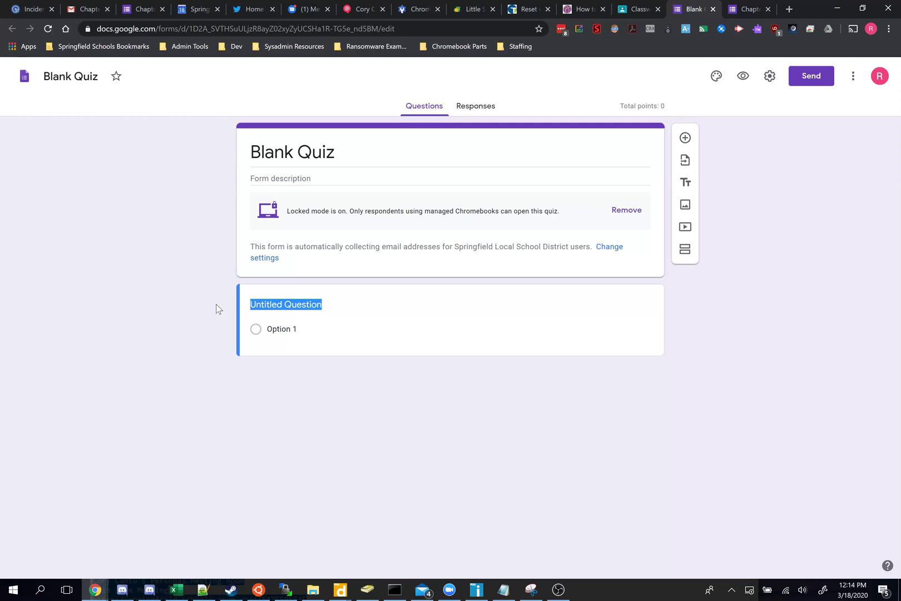
Step: Add required questions 'What is your favorite color?' (short answer) and 'Do you like dogs?' to Blank Quiz
type("What is your favori")
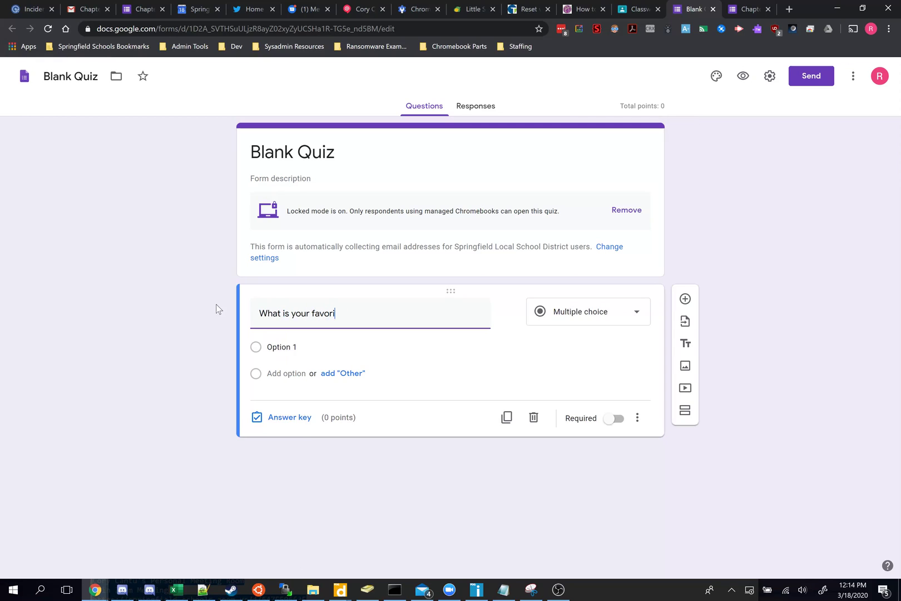
type("te color?")
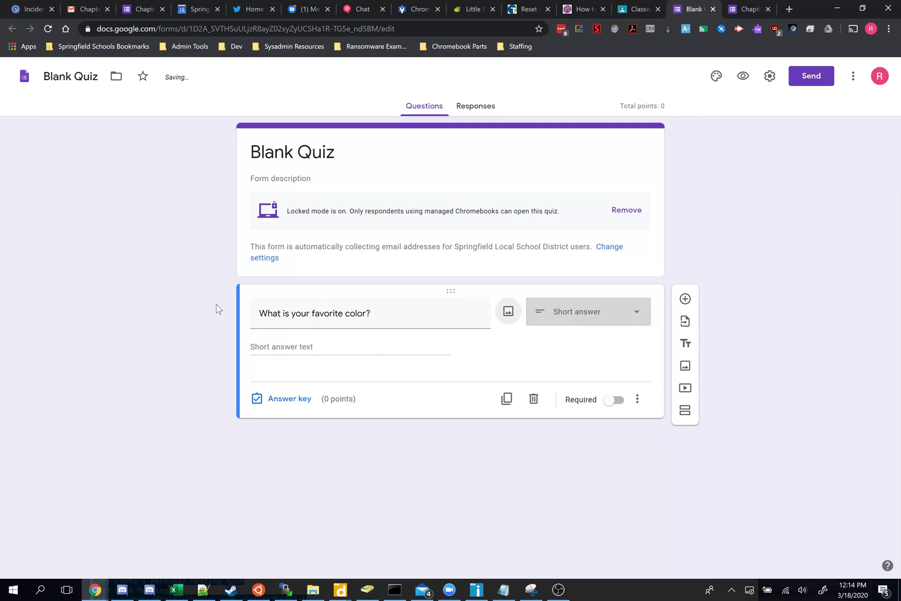
left_click(685, 298)
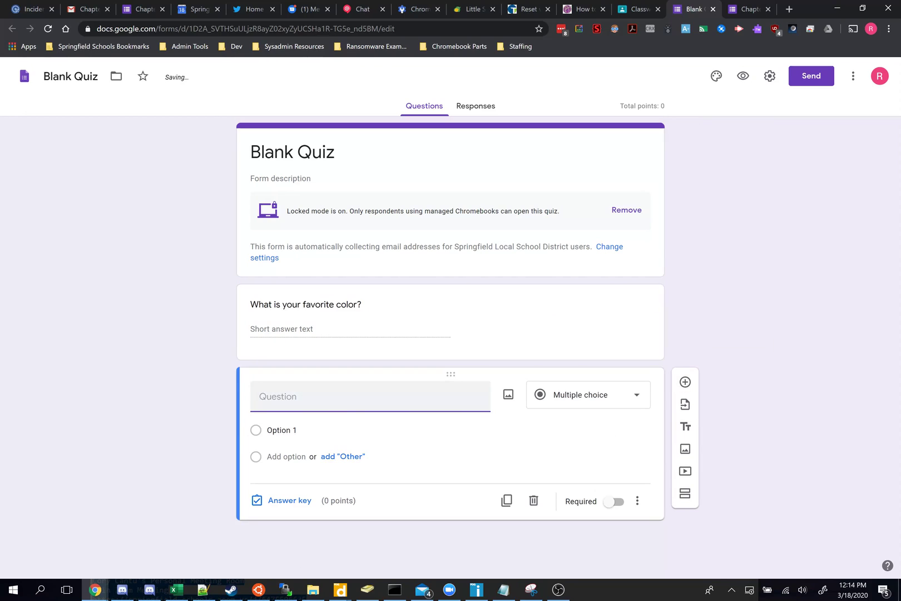
type("Do you like dogs")
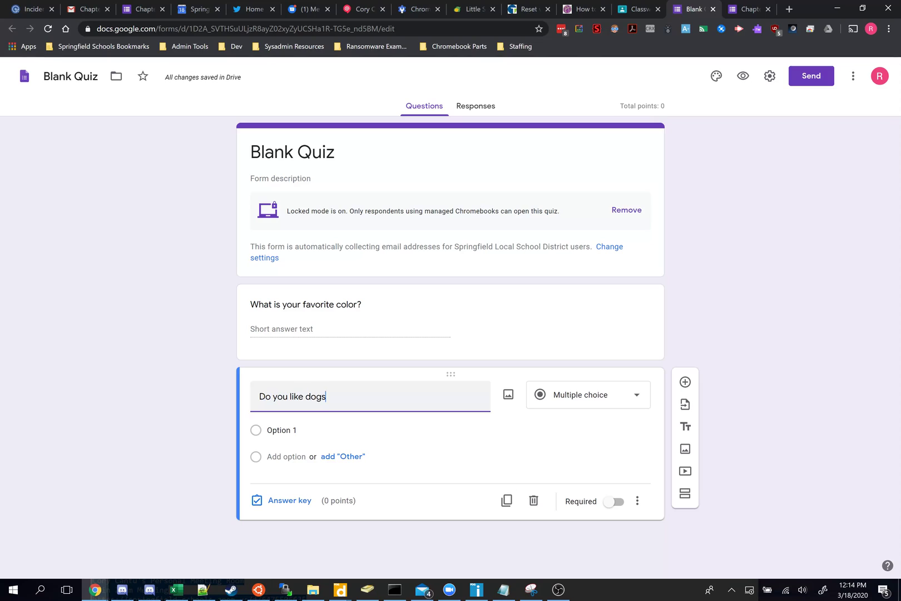
left_click(789, 342)
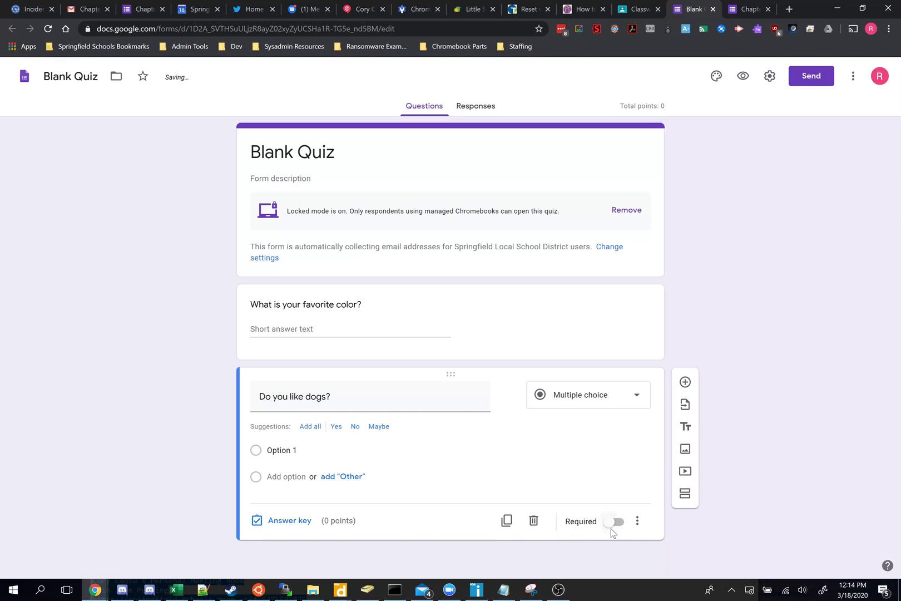
left_click(613, 524)
left_click(594, 327)
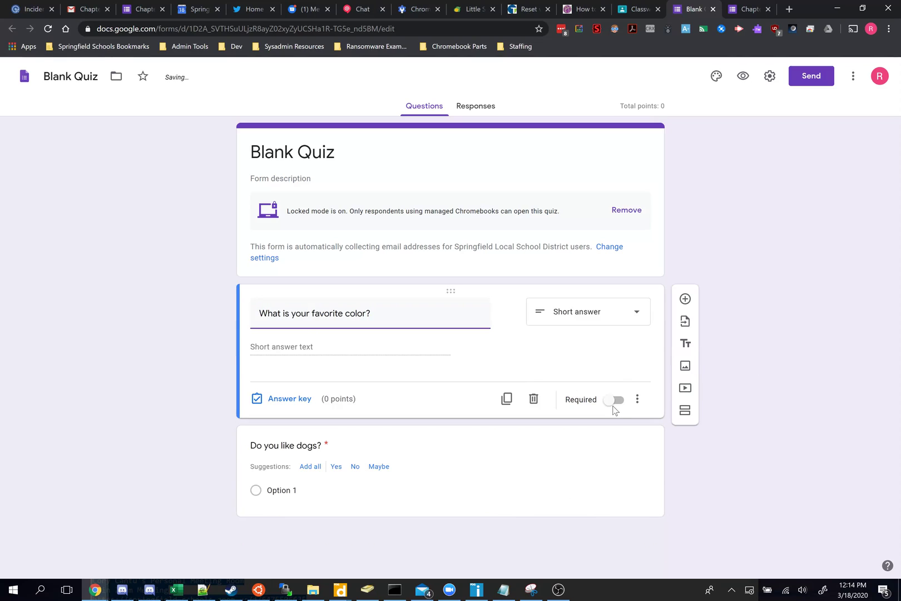
left_click(614, 401)
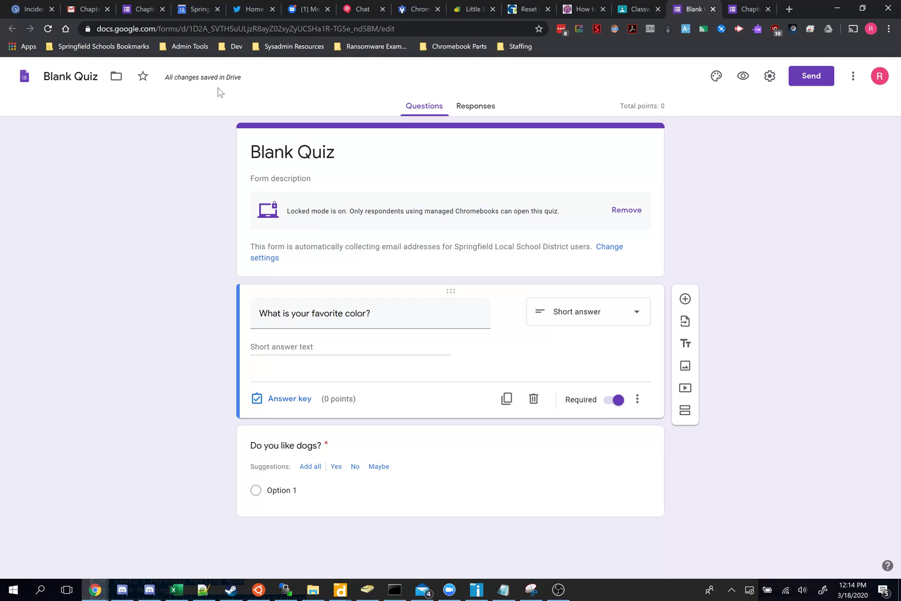
Step: Back in Classroom, assign eXAMPLE QUIZ to the testrzm class
left_click(637, 11)
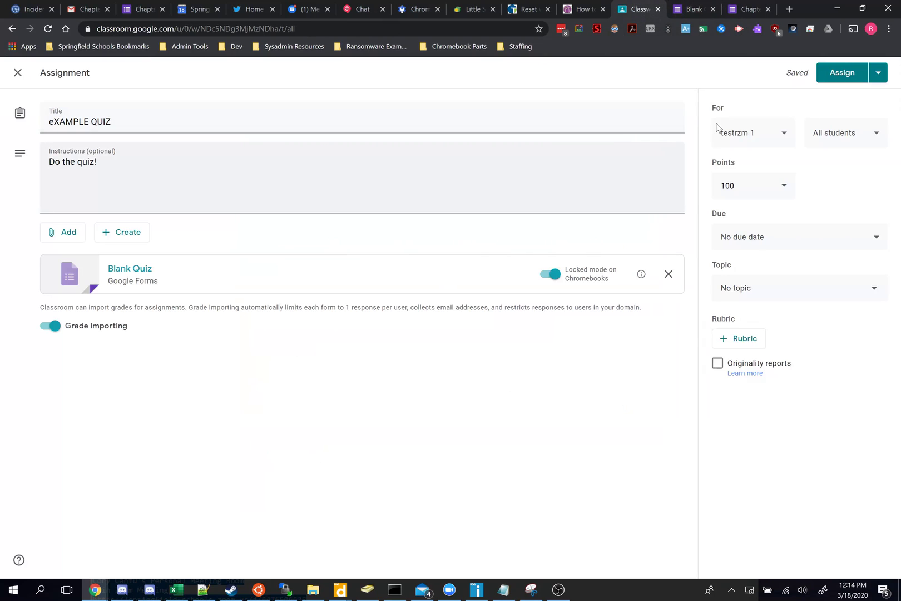
left_click(847, 74)
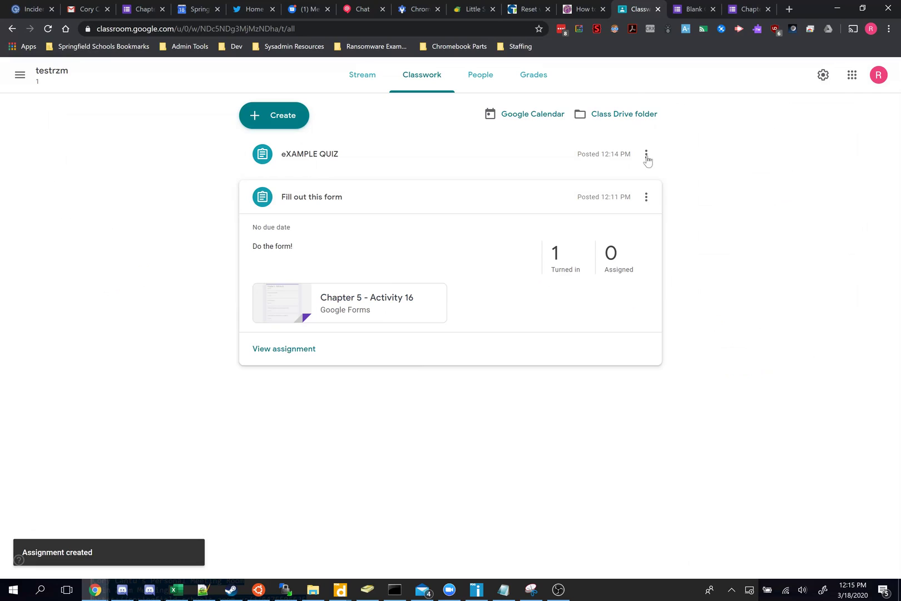
mouse_move(112, 598)
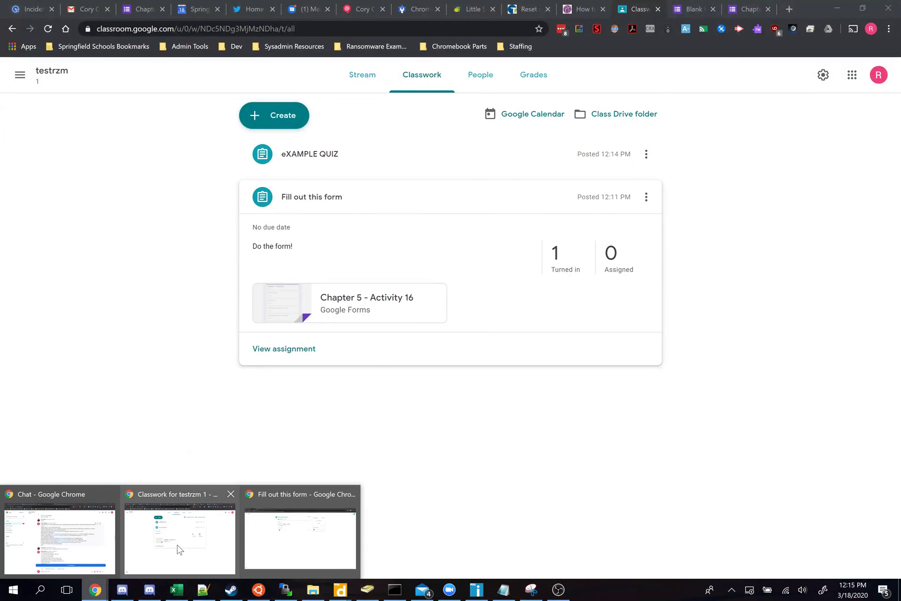
Step: Open a new Chrome Incognito window with Ctrl+Shift+N for viewing the class as a student
left_click(178, 550)
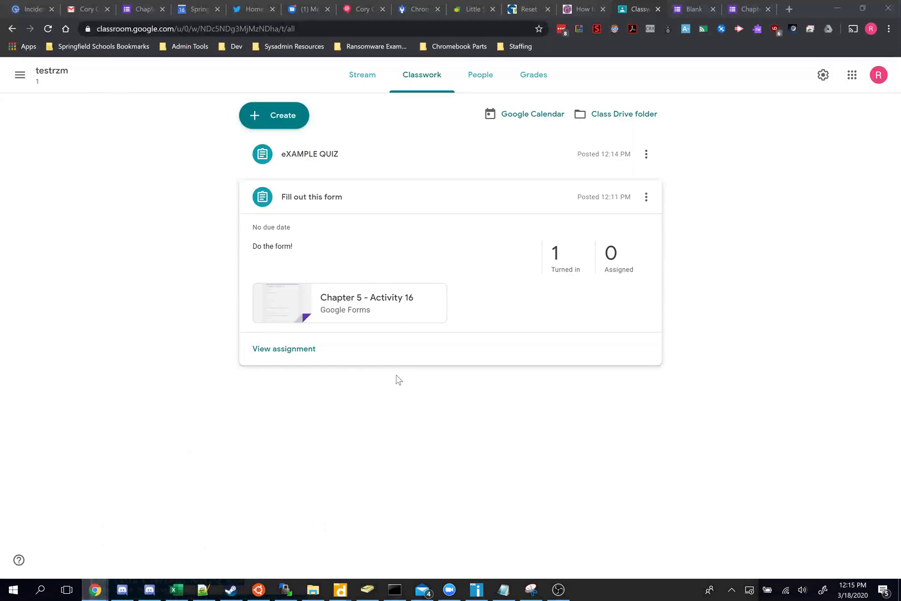
mouse_move(95, 589)
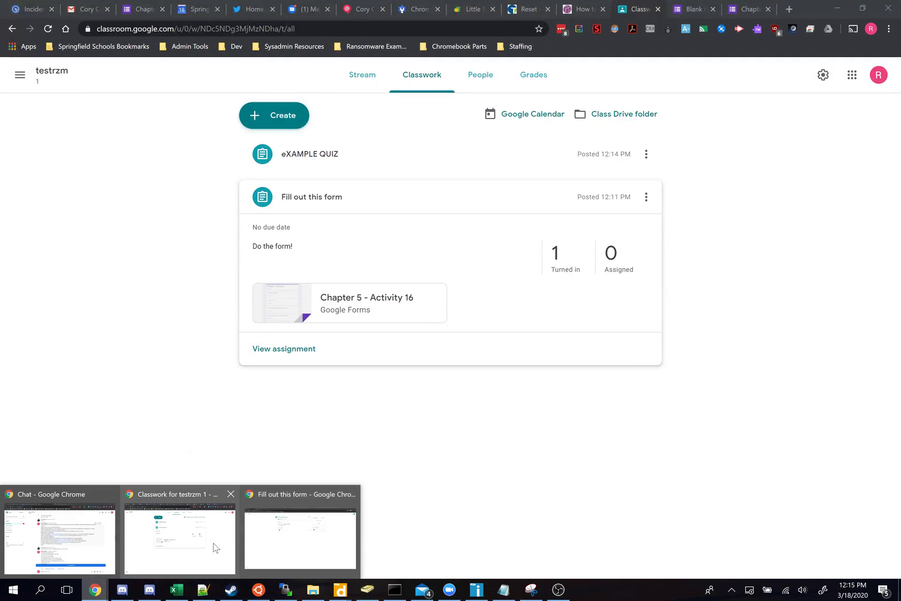
key("alt+Tab")
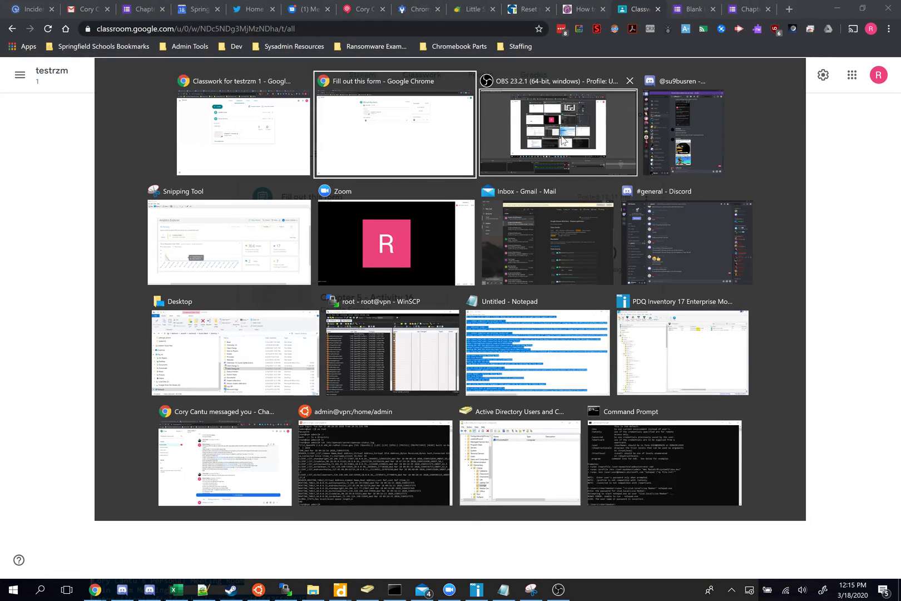
key("Escape")
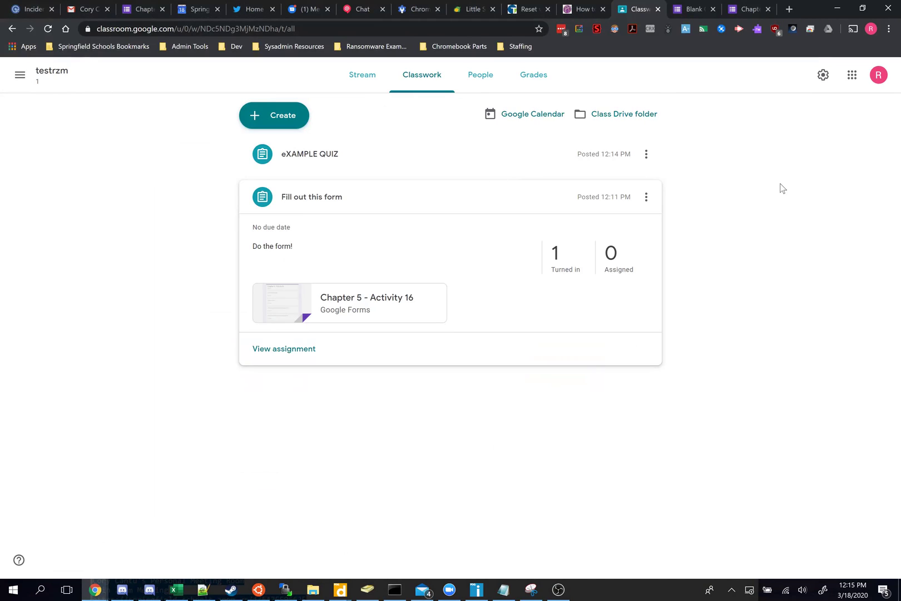
key("ctrl+shift+n")
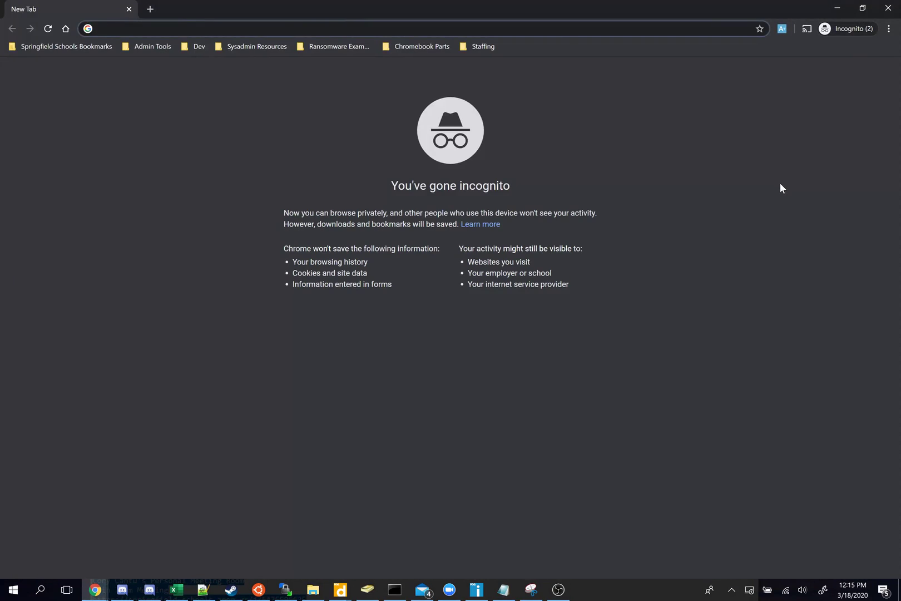
Step: Go to classroom.google.com and open the testrzm class's Classwork page
type("class")
key("Return")
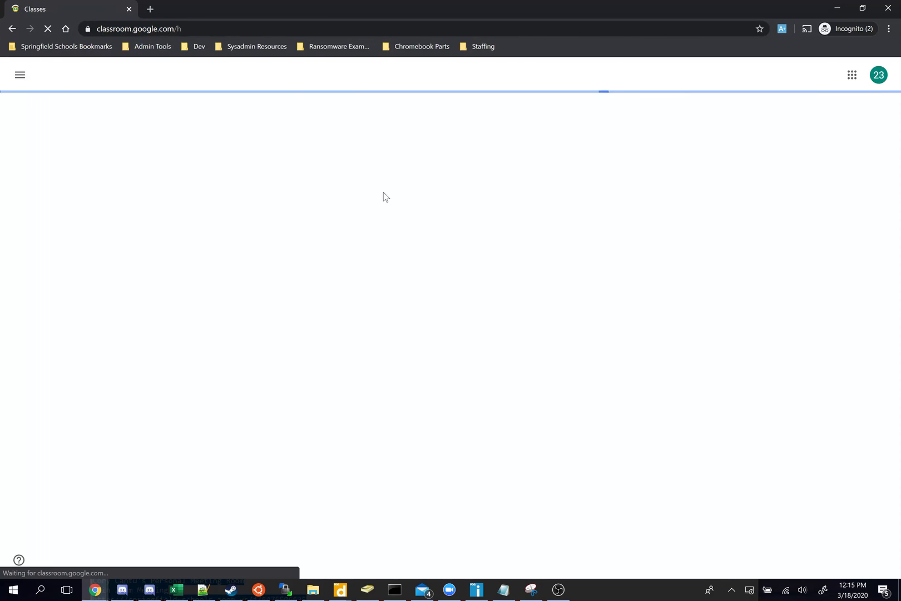
left_click(75, 135)
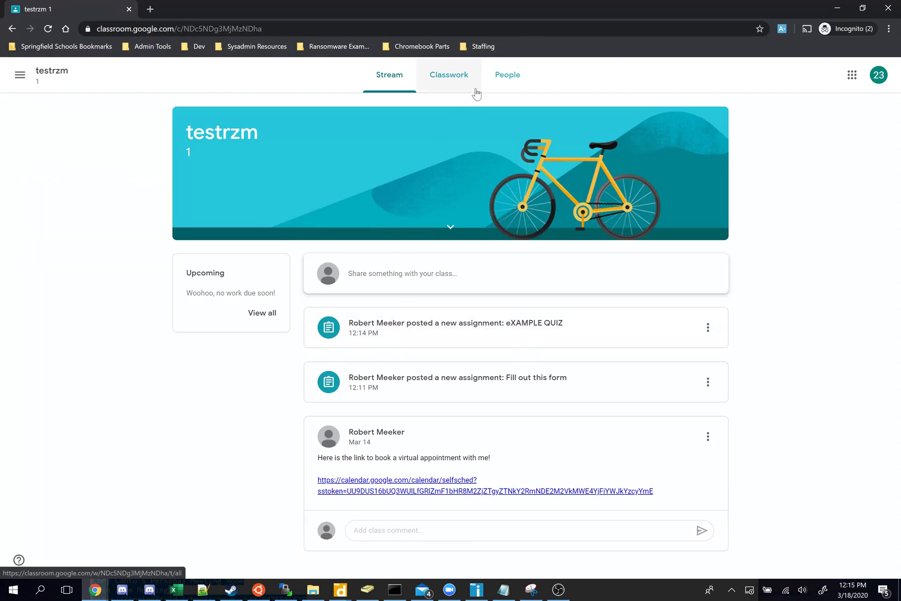
left_click(474, 89)
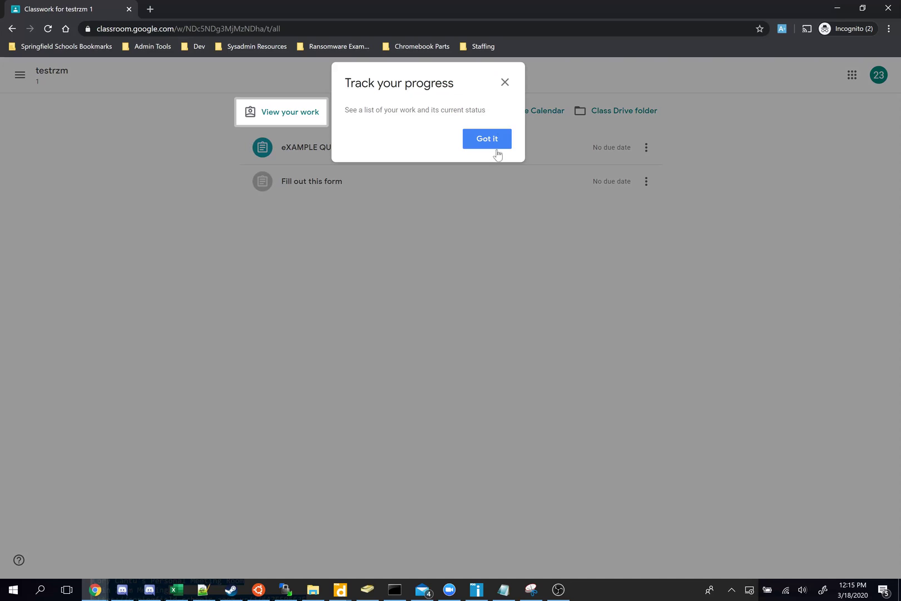
left_click(489, 144)
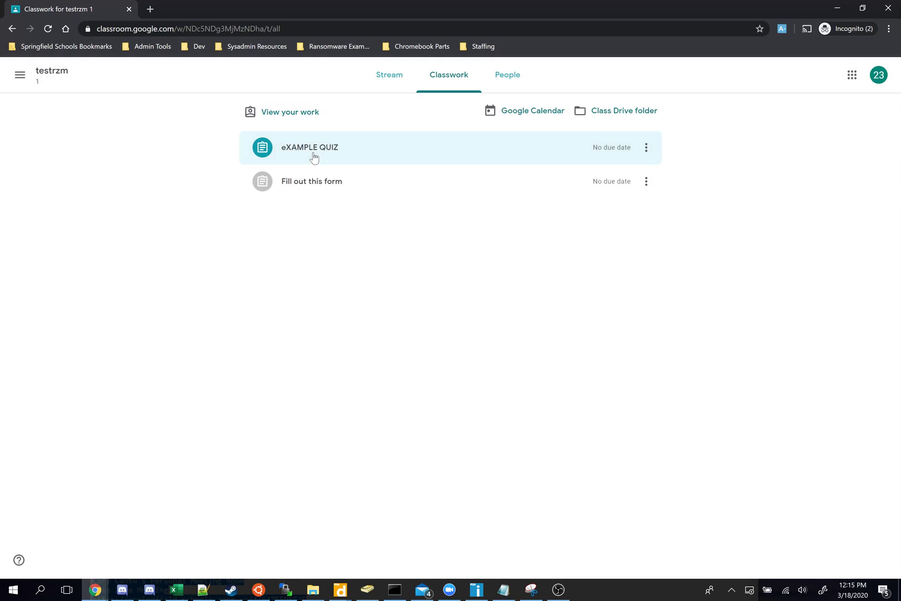
Step: Open eXAMPLE QUIZ's details and its Blank Quiz attachment, which locked mode blocks
left_click(315, 158)
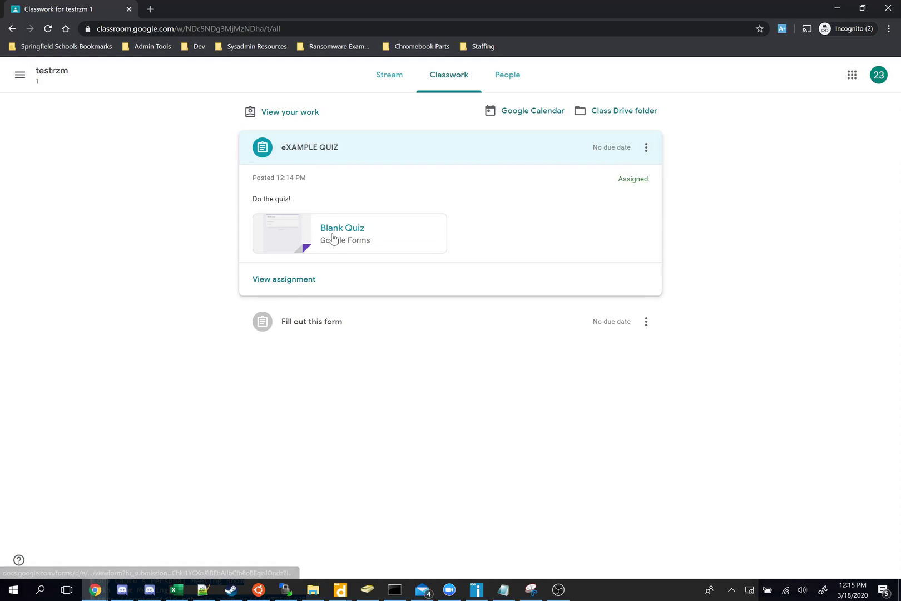
left_click(286, 284)
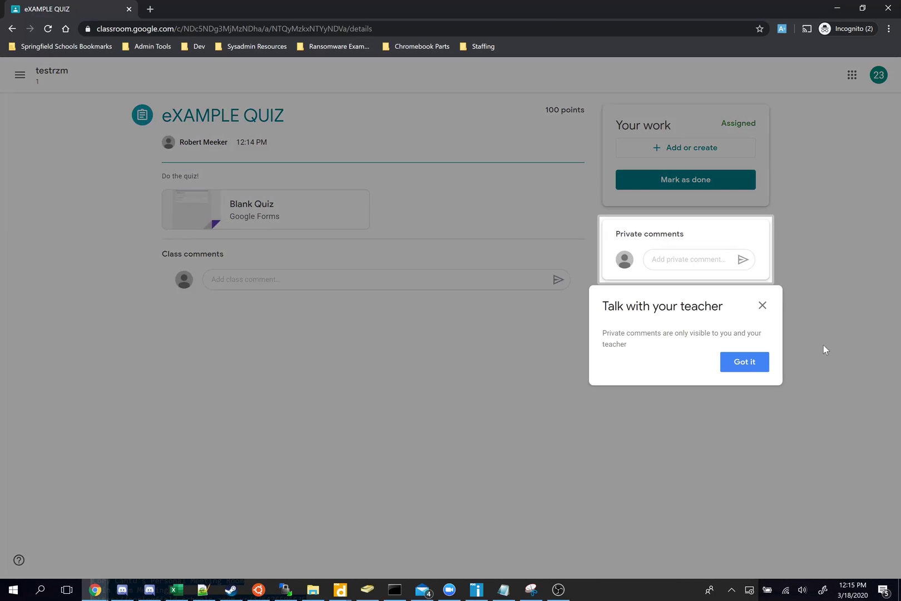
left_click(742, 365)
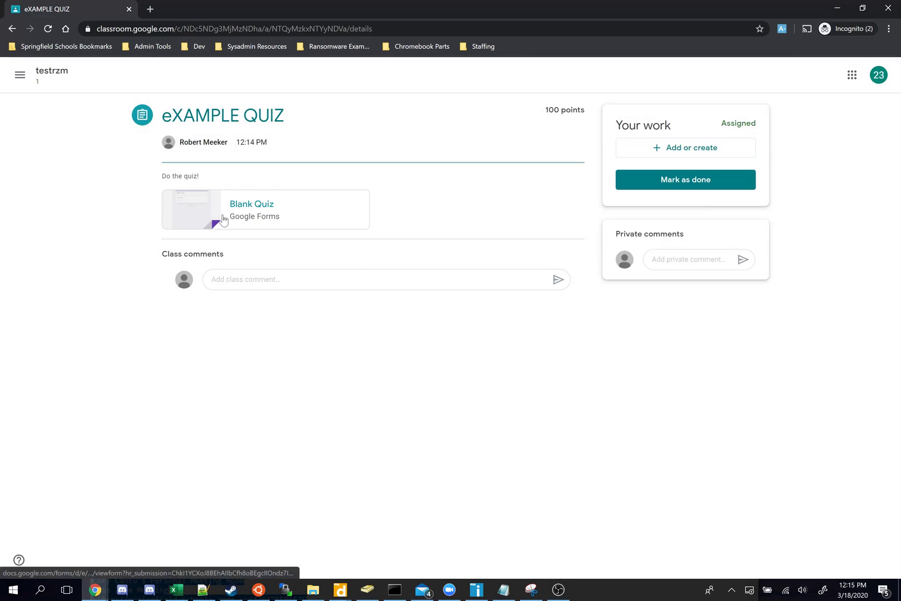
left_click(222, 219)
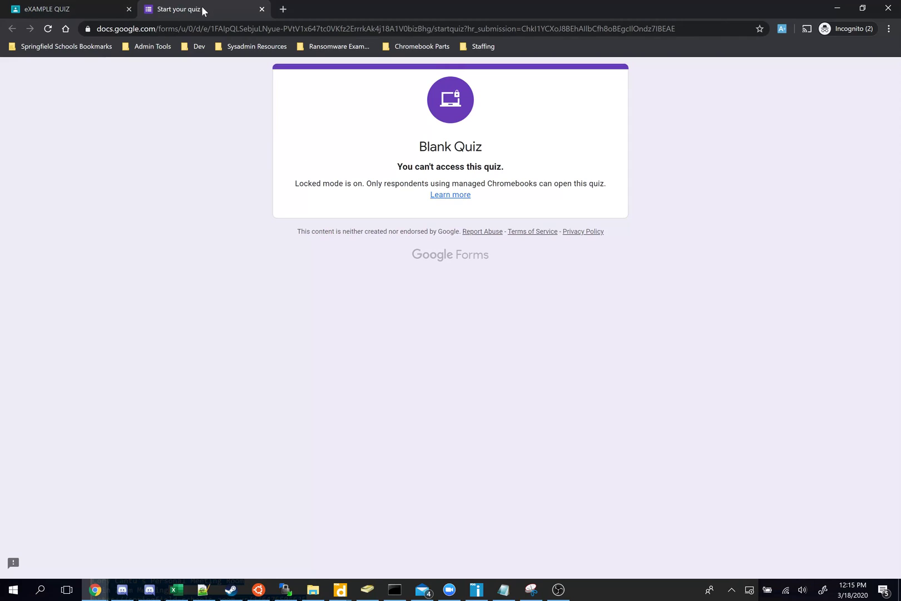
Step: Open the Blank Quiz from the teacher's eXAMPLE QUIZ card, find it also blocked, and close it
key("ctrl+w")
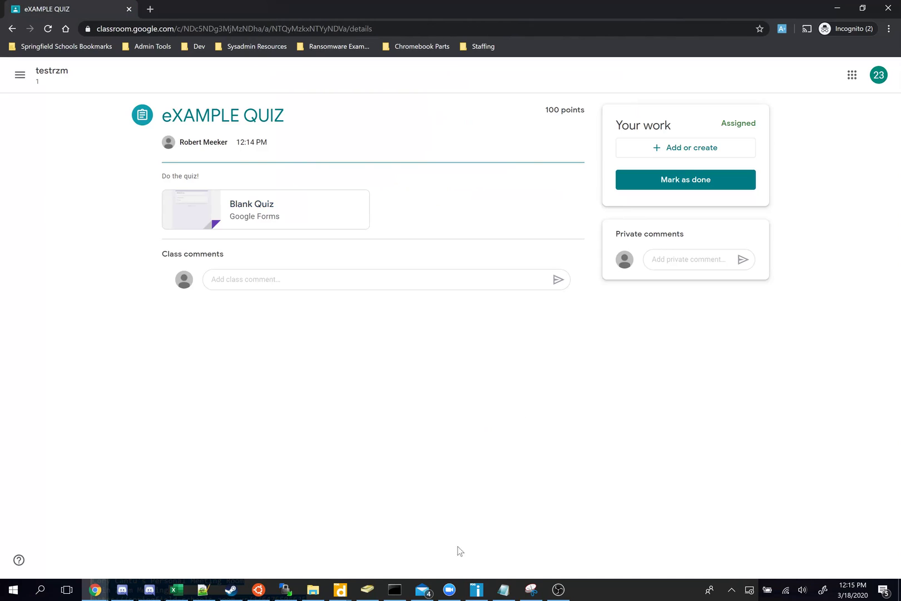
key("alt+Tab")
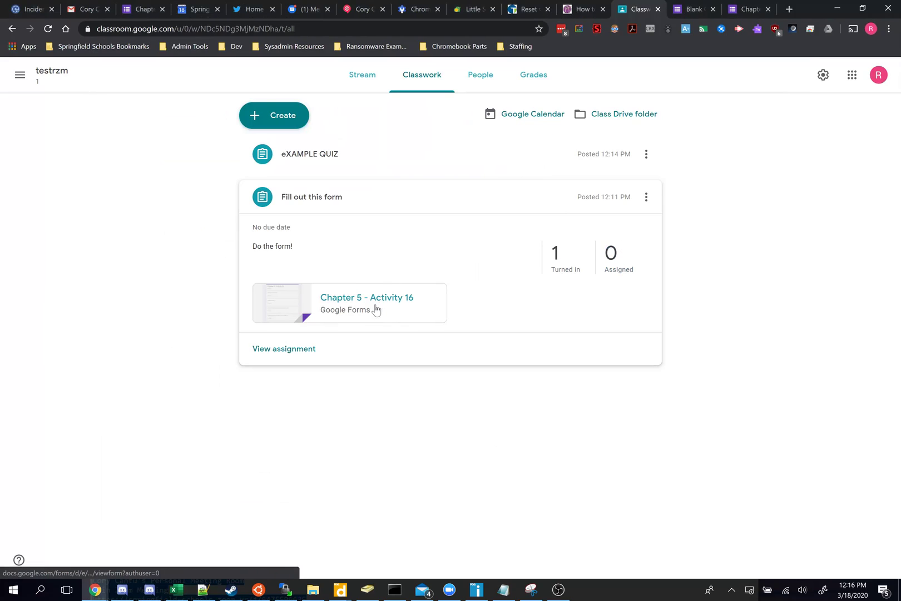
left_click(334, 160)
left_click(339, 259)
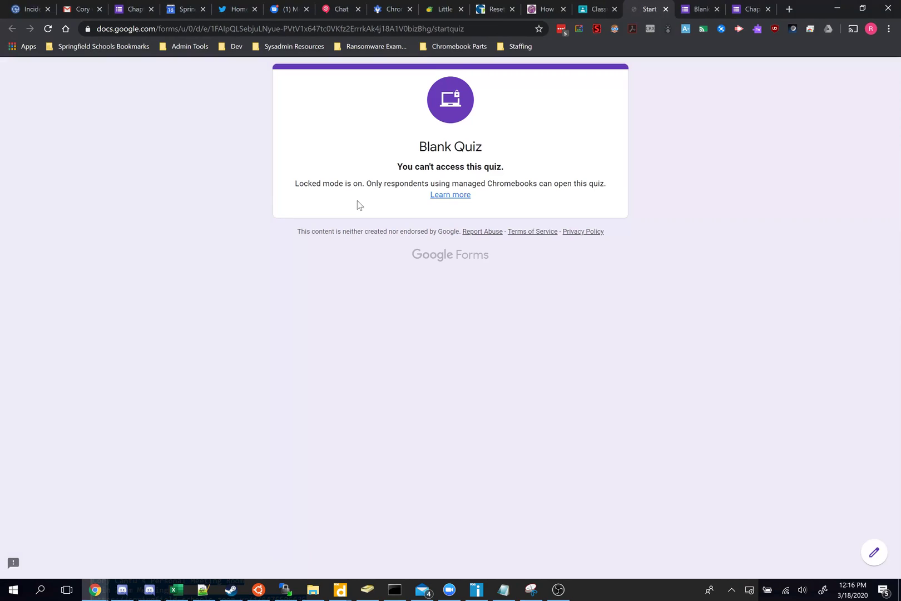
key("ctrl+w")
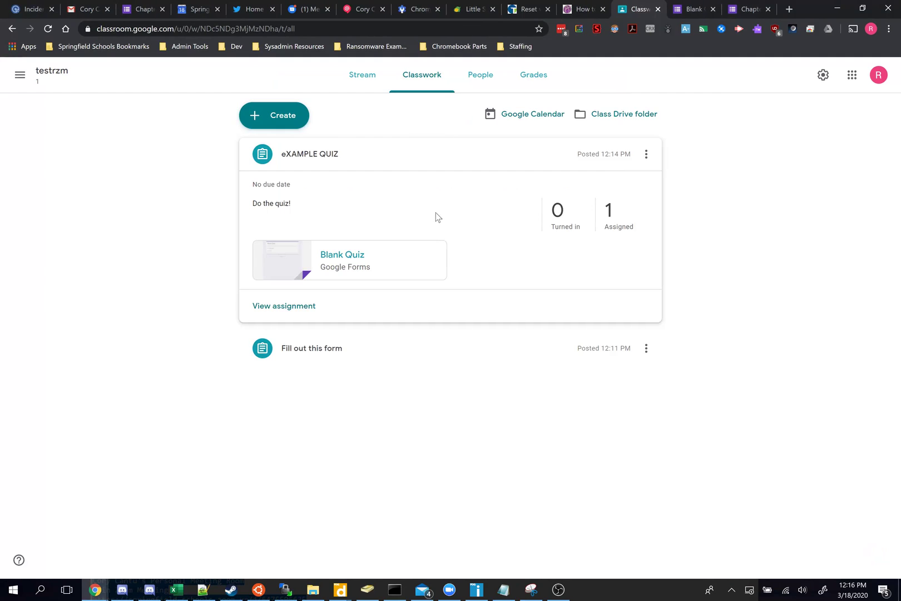
Step: Edit eXAMPLE QUIZ to switch off 'Locked mode on Chromebooks', save, and return to the Incognito window
left_click(646, 154)
left_click(623, 183)
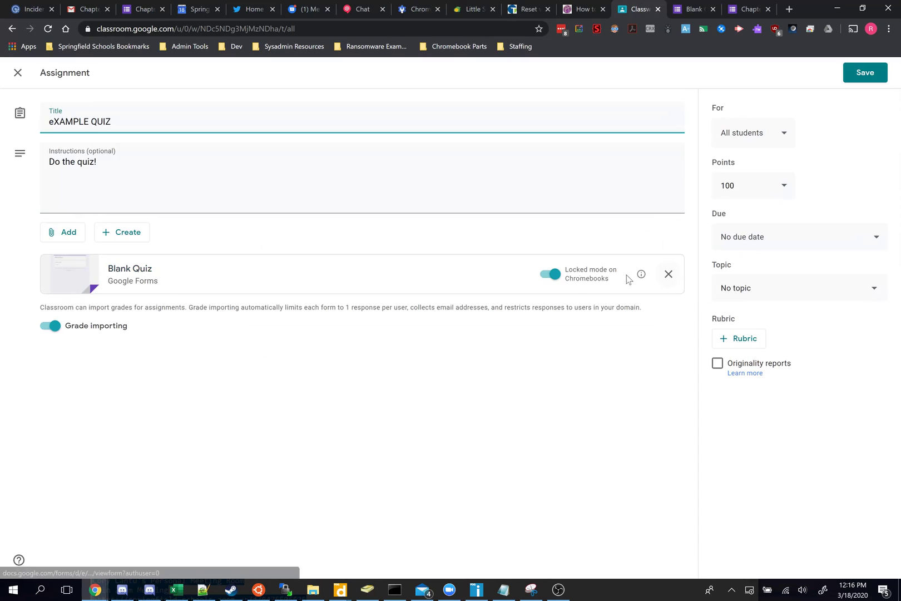
left_click(545, 276)
left_click(849, 75)
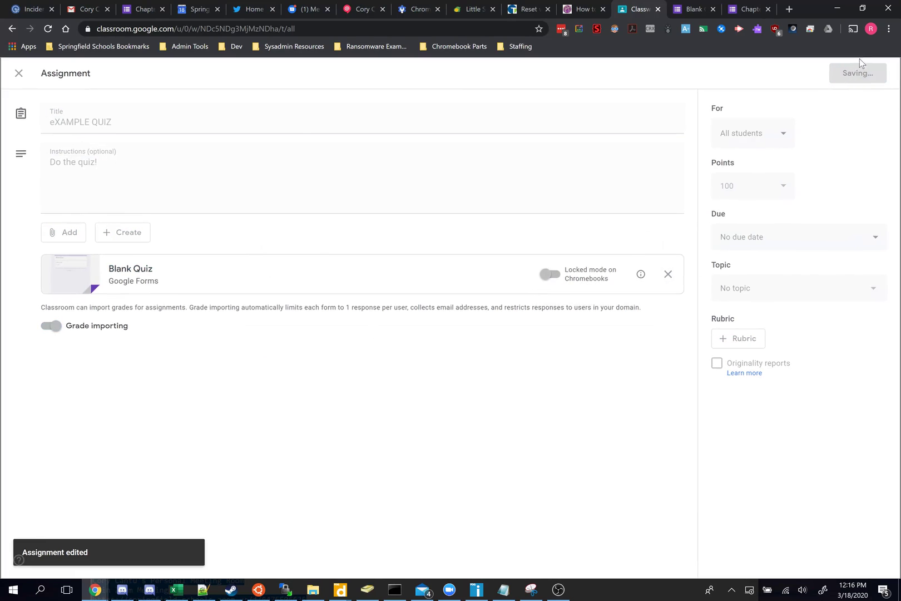
key("alt+Tab")
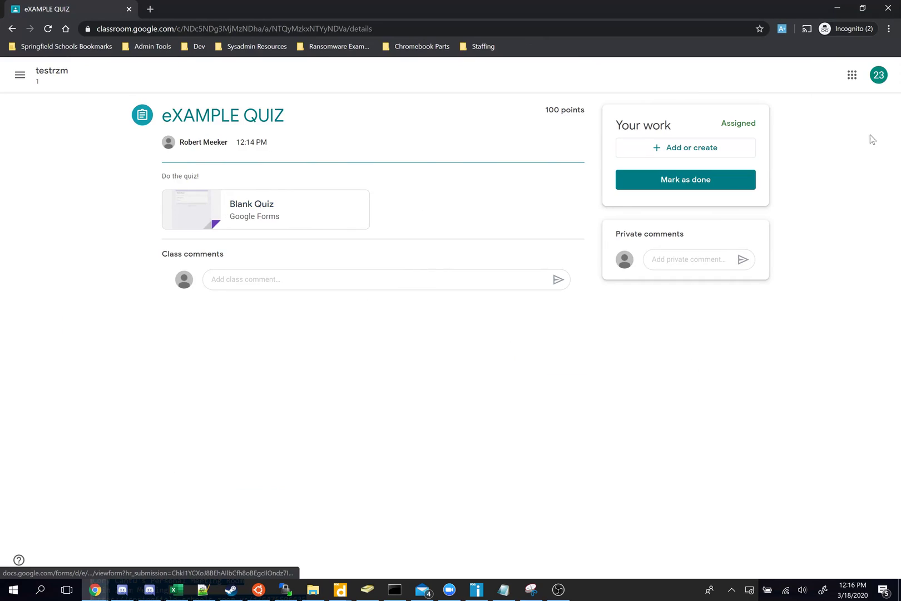
Step: As the student, answer Blank Quiz with 'Red' and Option 1, then submit
left_click(253, 214)
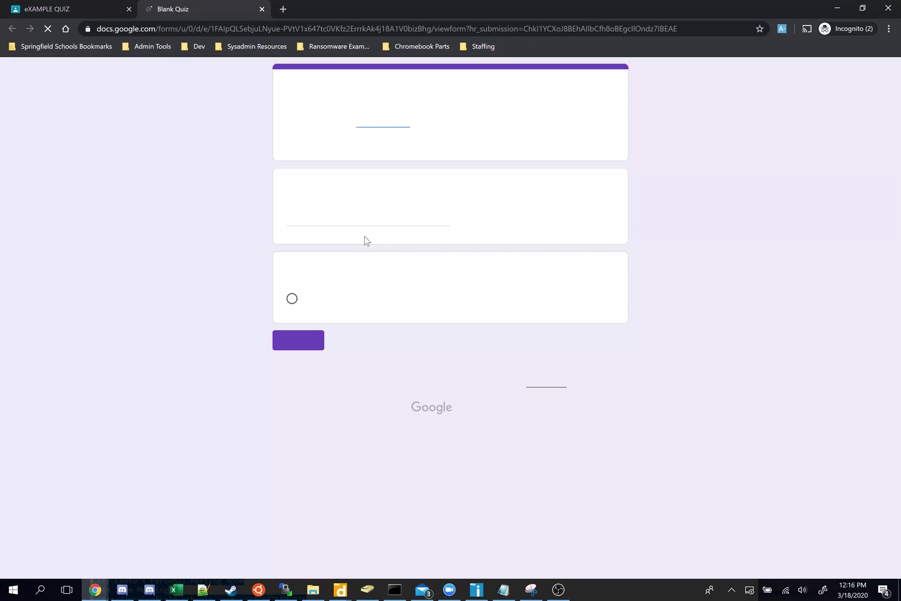
left_click(287, 218)
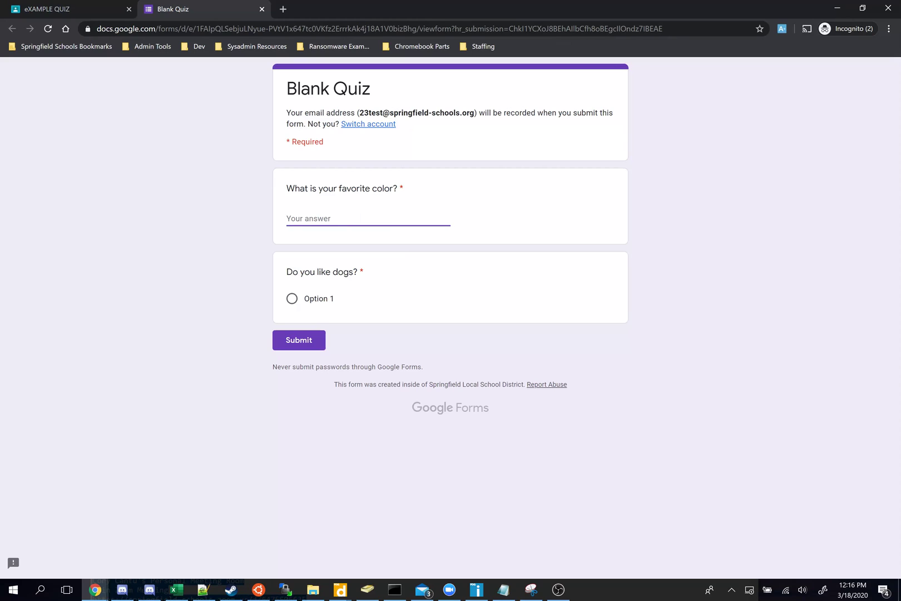
type("Red")
left_click(307, 298)
left_click(301, 340)
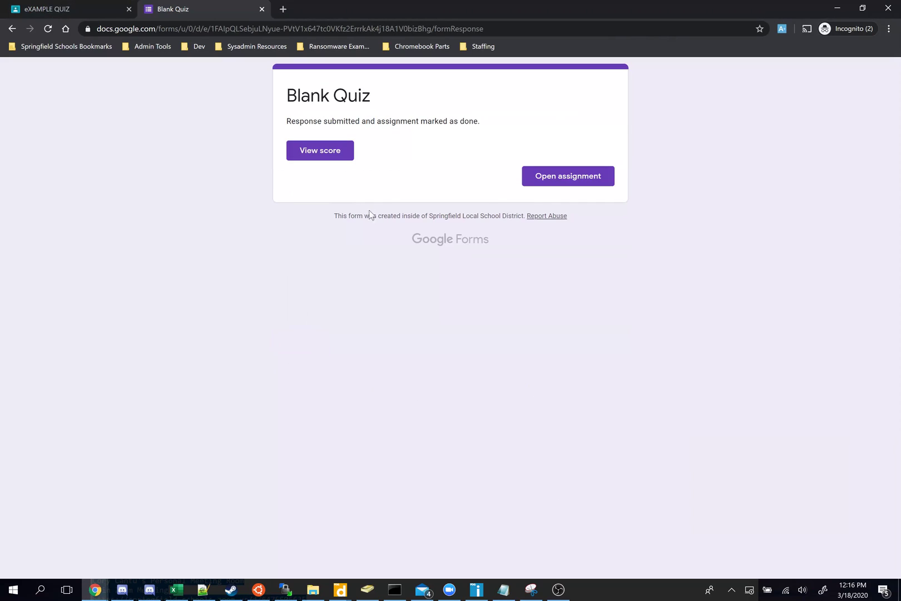
Step: View the 0/0 quiz score and return to the submission confirmation page
left_click_drag(292, 123, 496, 135)
left_click(440, 148)
left_click(338, 158)
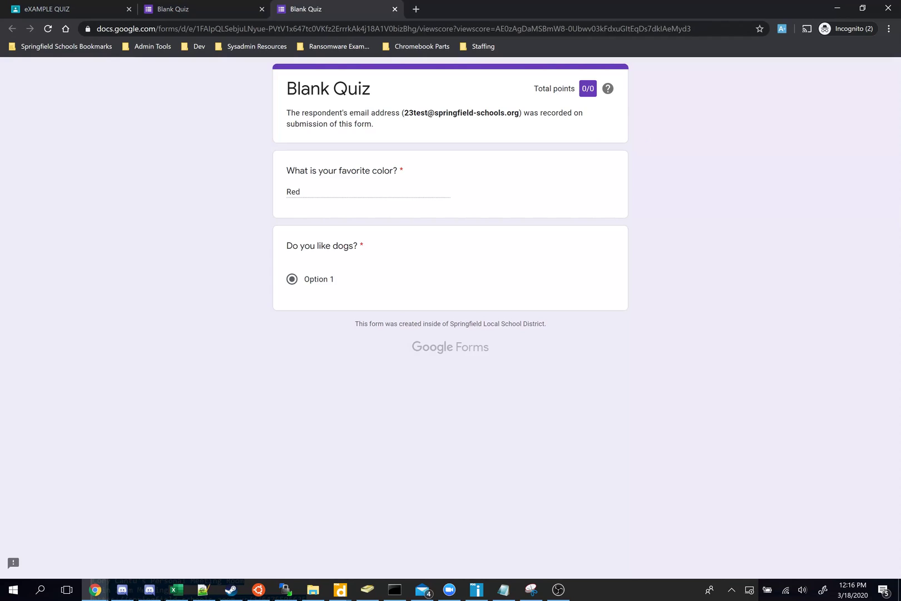
left_click(236, 4)
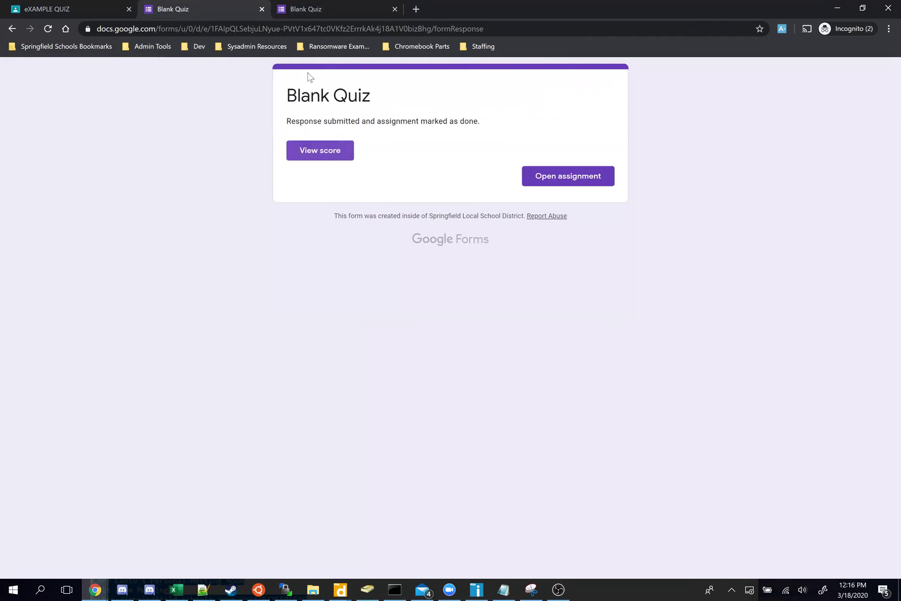
Step: Check the student's eXAMPLE QUIZ shows 'Turned in', then go to the testrzm class stream
left_click(566, 185)
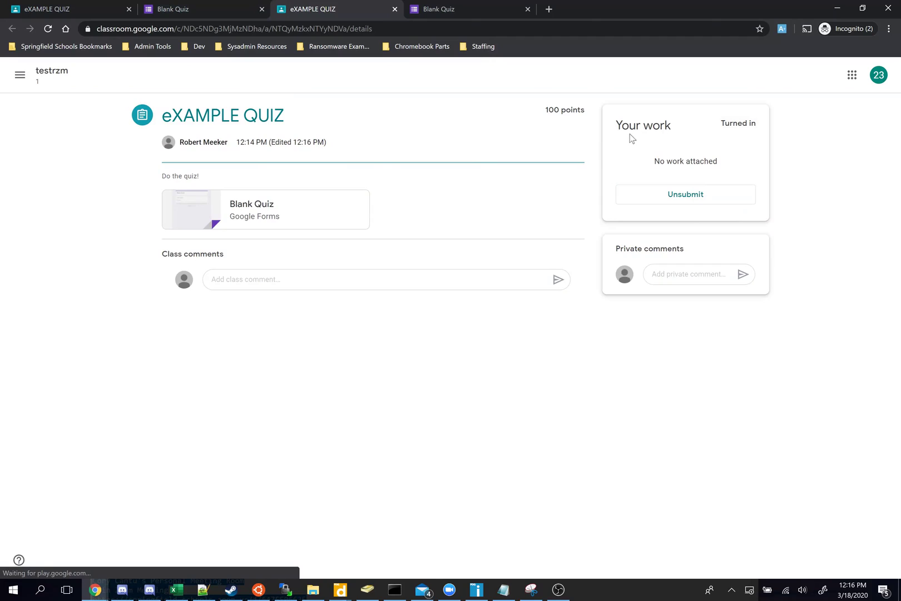
mouse_move(756, 123)
left_mouse_down()
mouse_move(721, 124)
mouse_move(756, 124)
left_mouse_up()
left_click(719, 127)
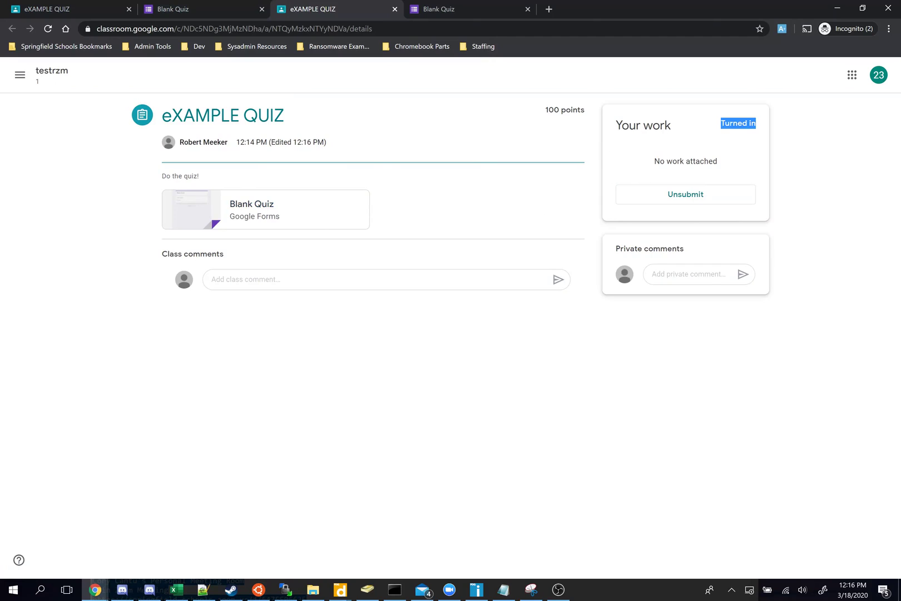
left_click(19, 74)
left_click(57, 217)
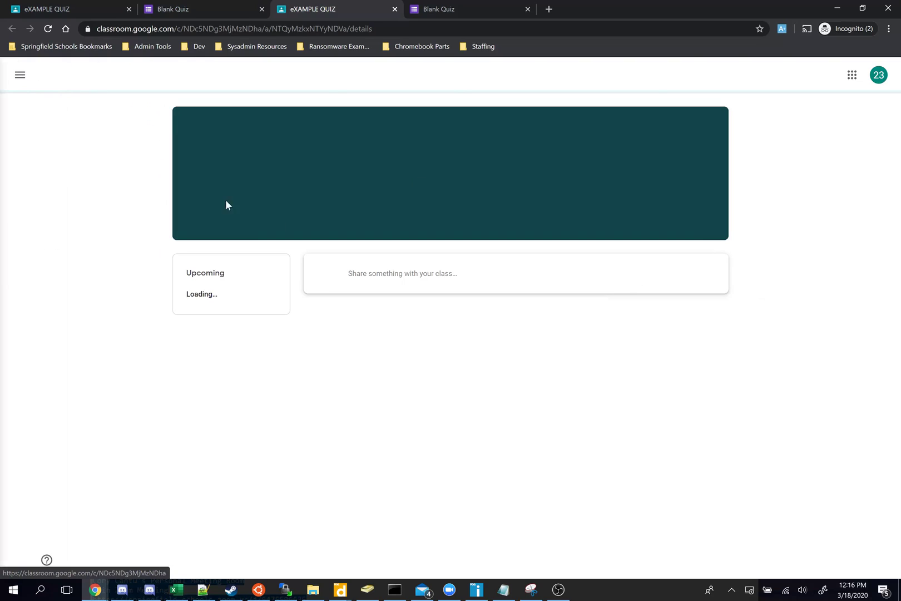
Step: In the teacher's window, check Classwork shows eXAMPLE QUIZ with 1 turned in
left_click(837, 8)
left_click(263, 115)
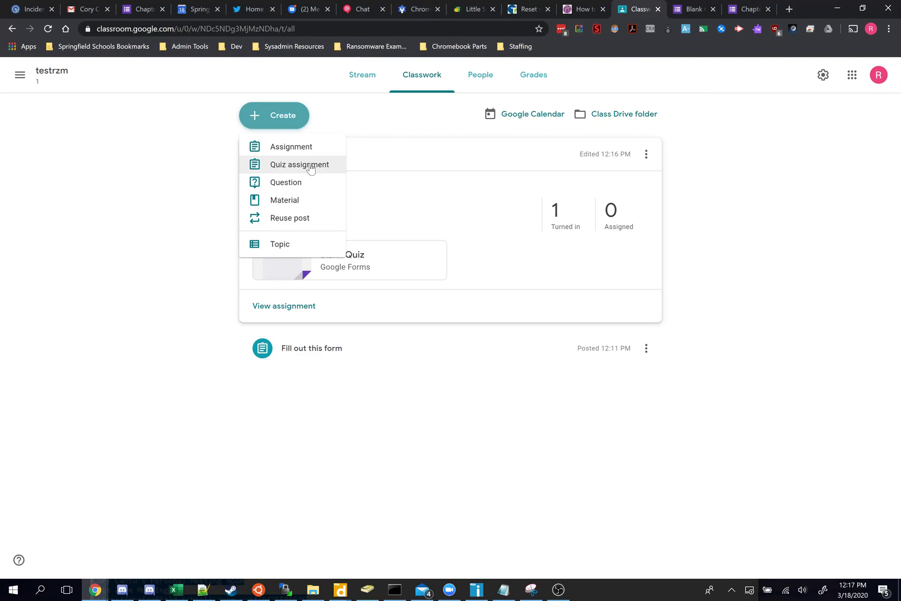
left_click(141, 216)
left_click(557, 590)
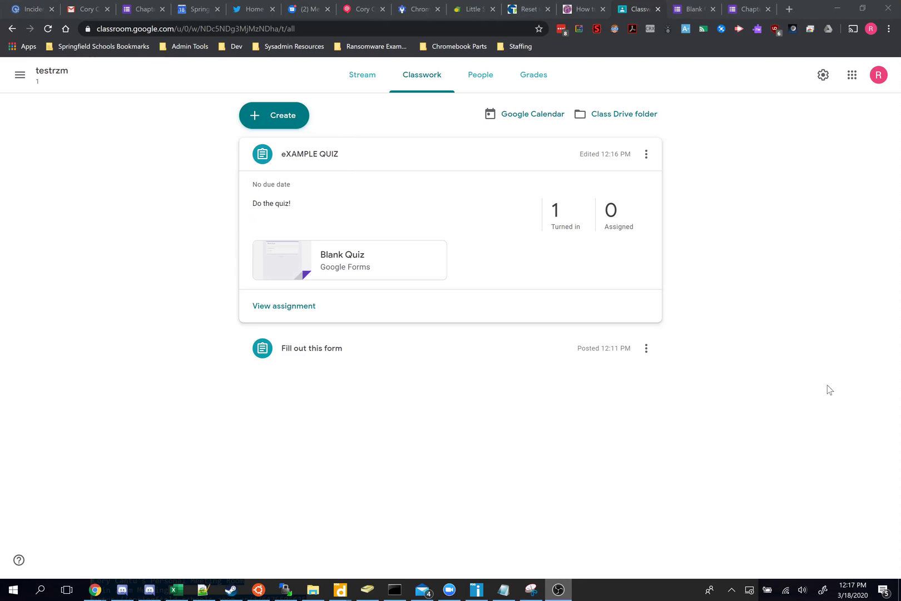